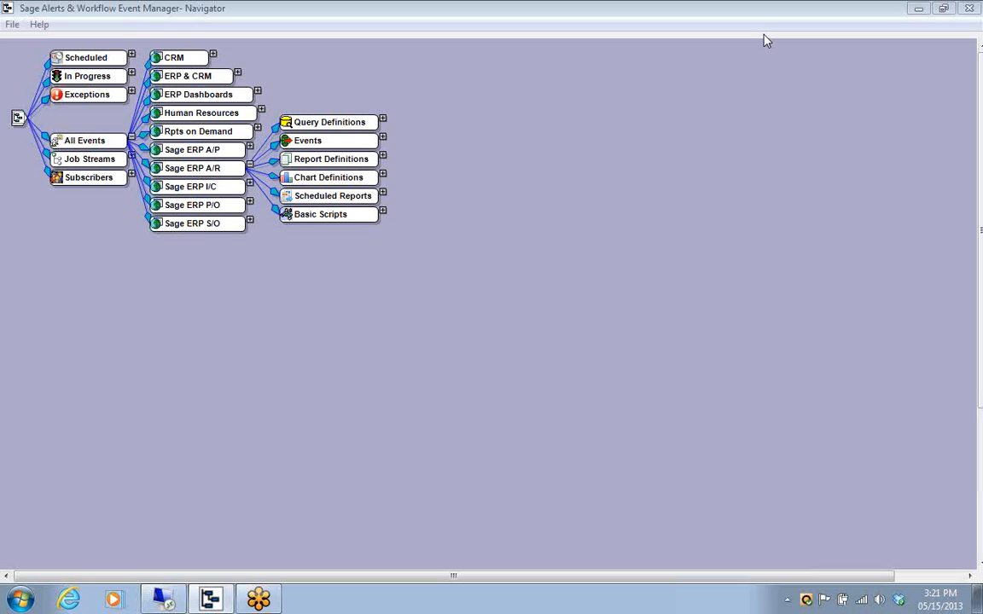
# Examine the query condition of the Salesreps; Very Overdue Clients event under the Sage ERP A/R events
pyautogui.click(383, 138)
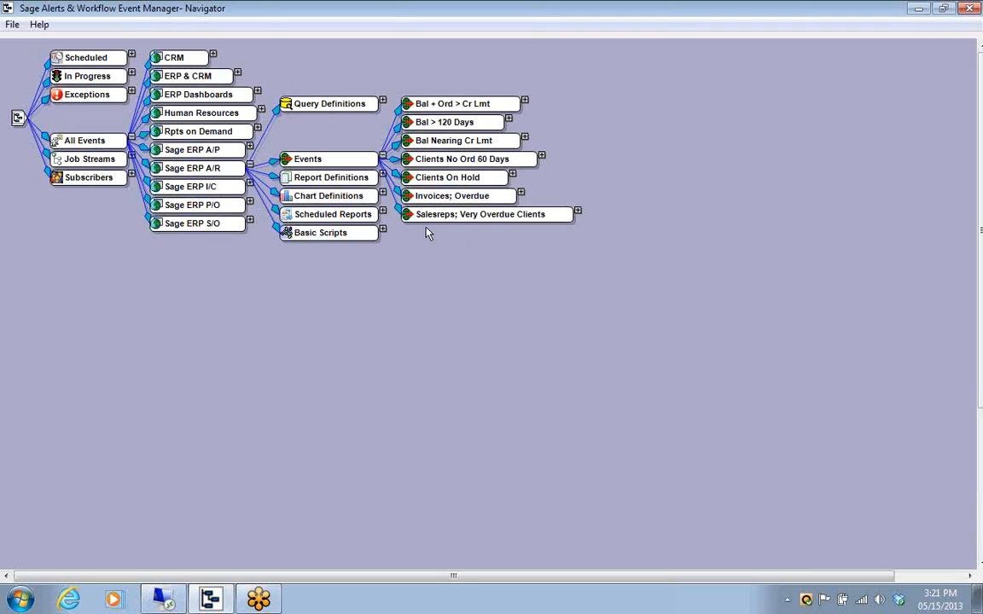
pyautogui.click(577, 210)
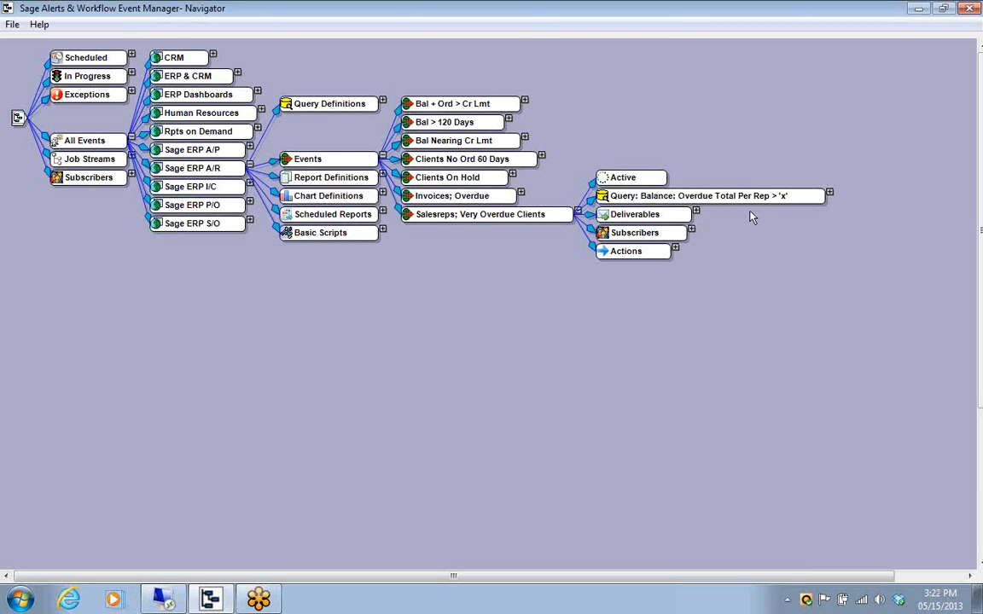
pyautogui.click(829, 193)
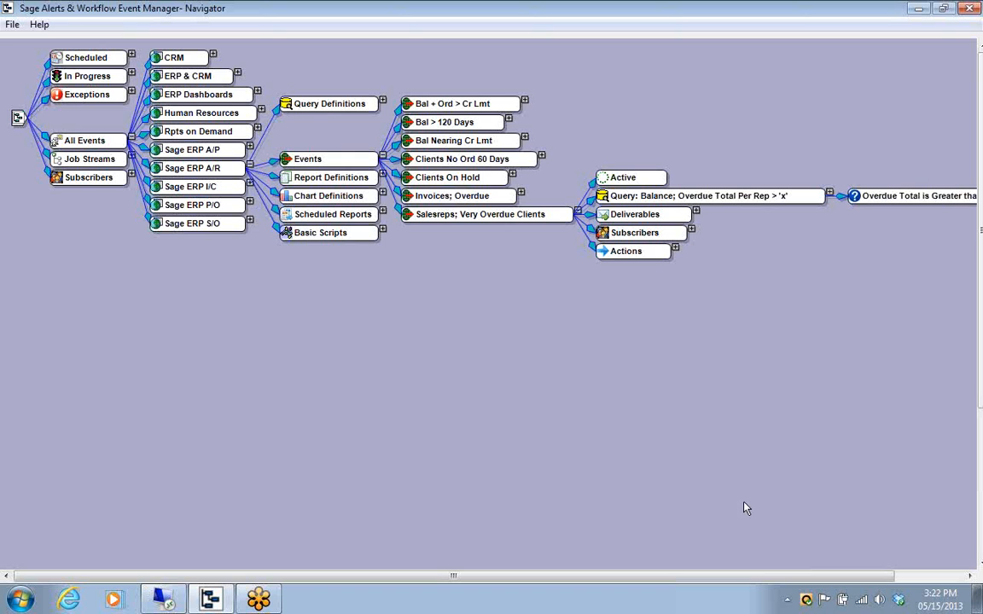
pyautogui.moveTo(673, 576); pyautogui.dragTo(787, 560)
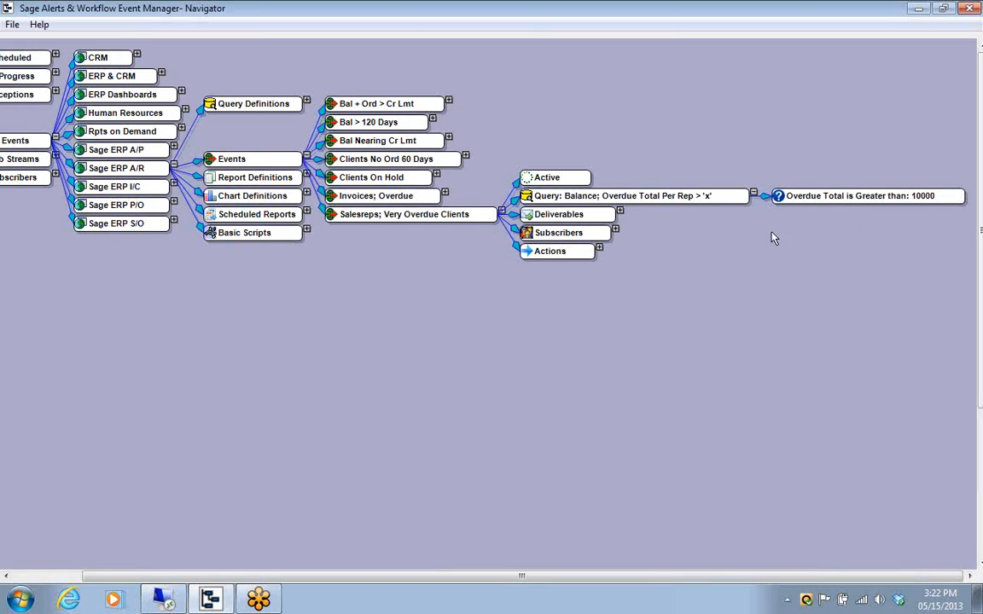
pyautogui.click(753, 194)
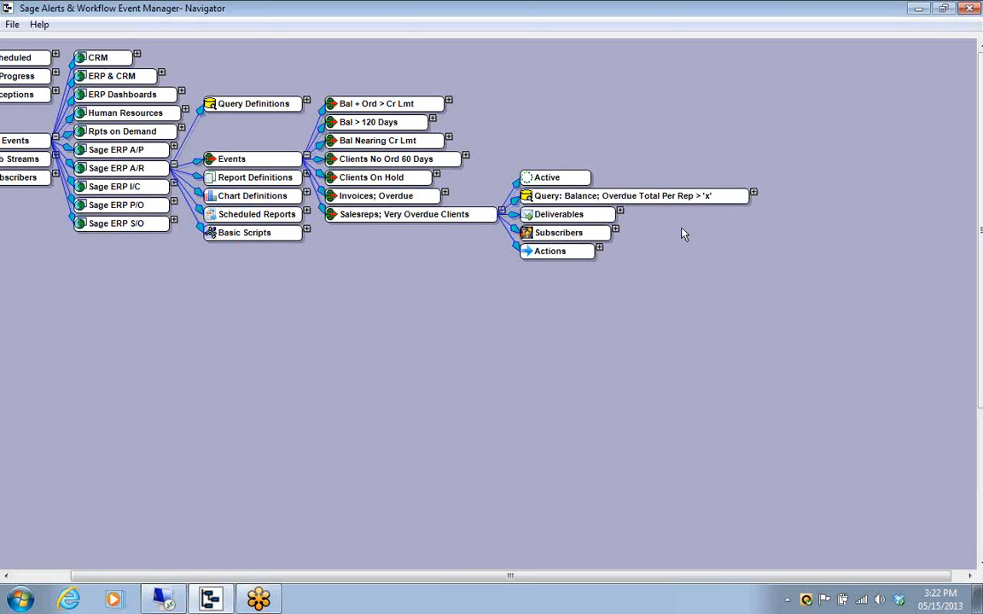
# Review the email deliverable of the Salesreps; Very Overdue Clients event, close it without saving and collapse the events
pyautogui.click(620, 212)
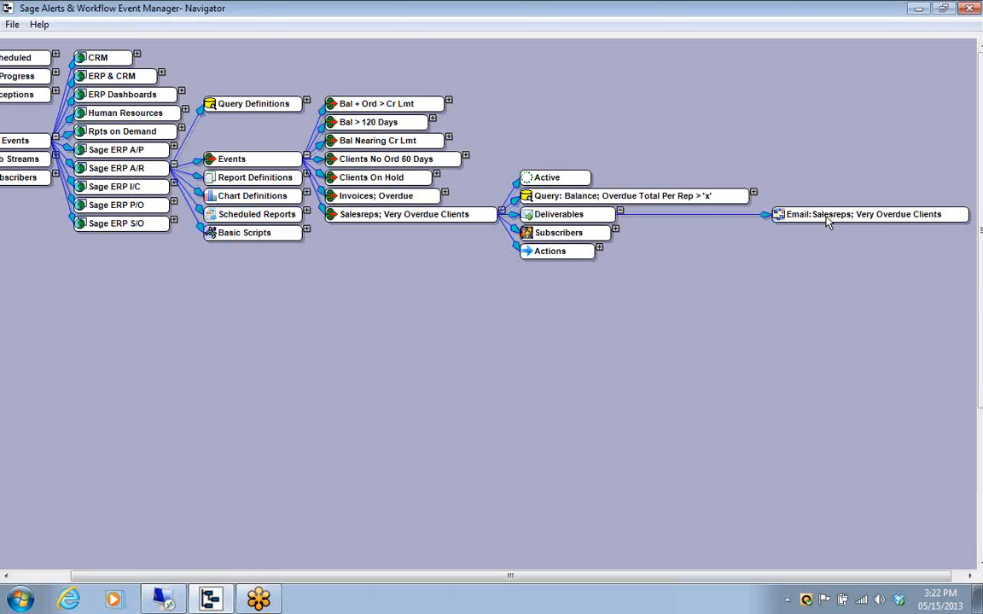
pyautogui.doubleClick(826, 216)
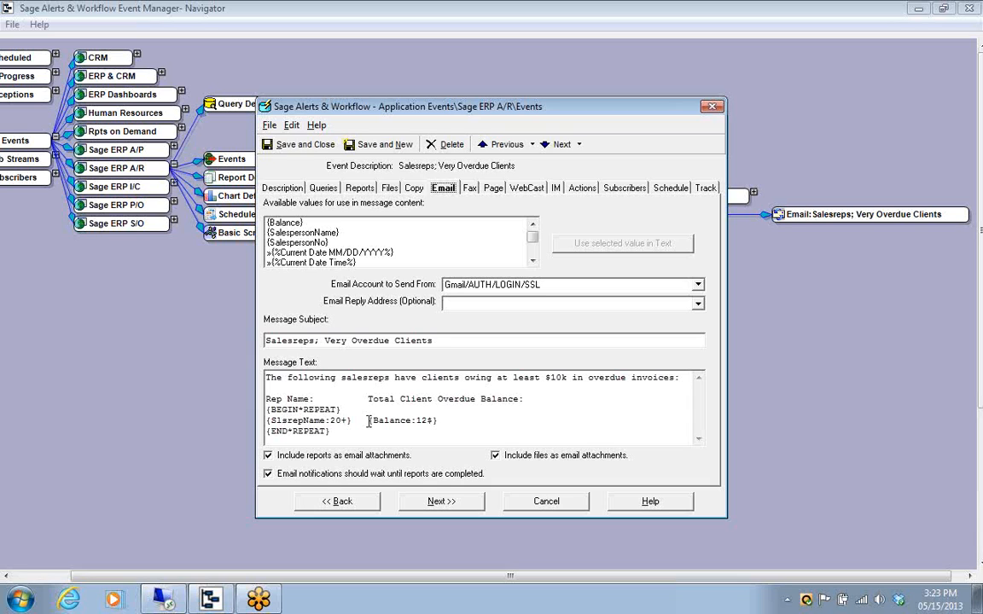
pyautogui.click(530, 500)
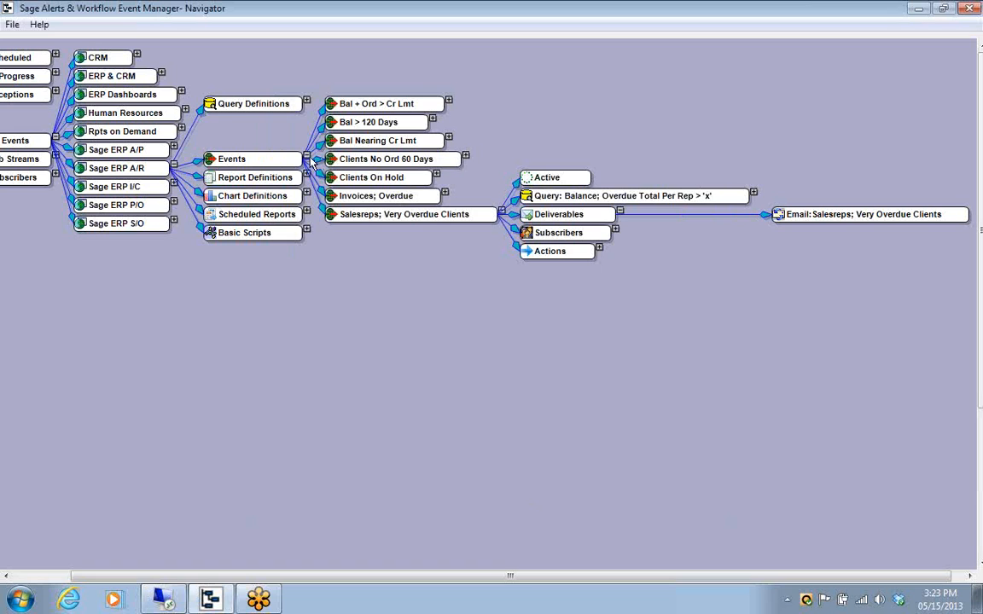
pyautogui.click(306, 157)
pyautogui.moveTo(563, 579); pyautogui.dragTo(483, 581)
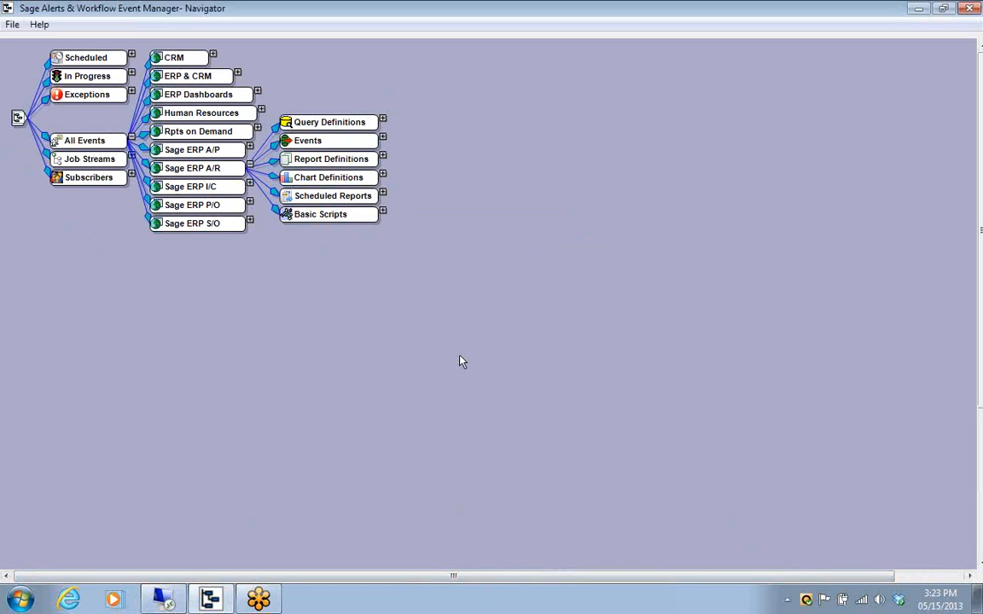
# Open the Sage ERP A/R query Chart; Overdue Per Customer for editing and review its selected tables and columns
pyautogui.click(383, 120)
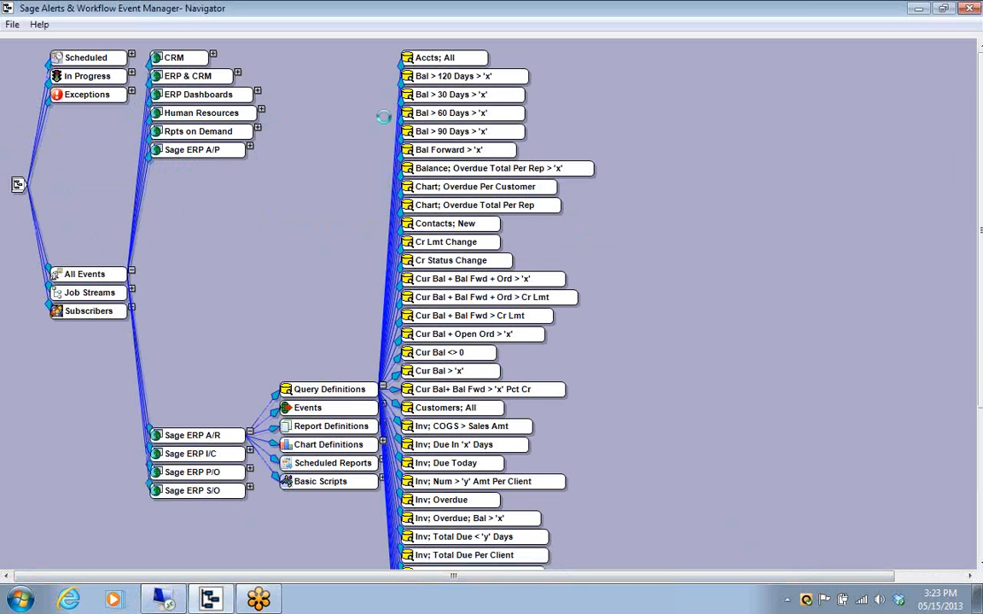
pyautogui.rightClick(547, 193)
pyautogui.click(587, 207)
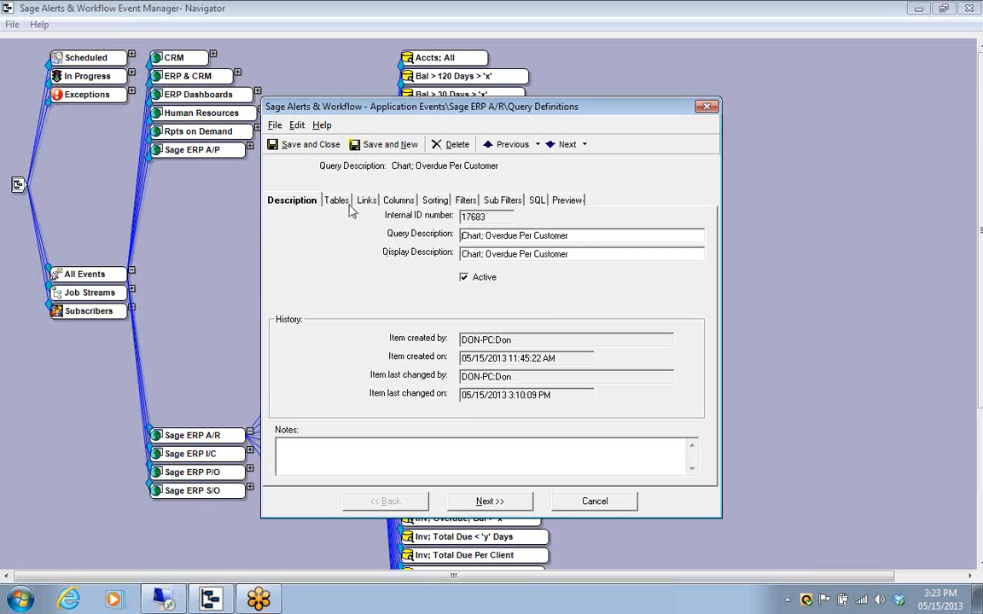
pyautogui.click(333, 199)
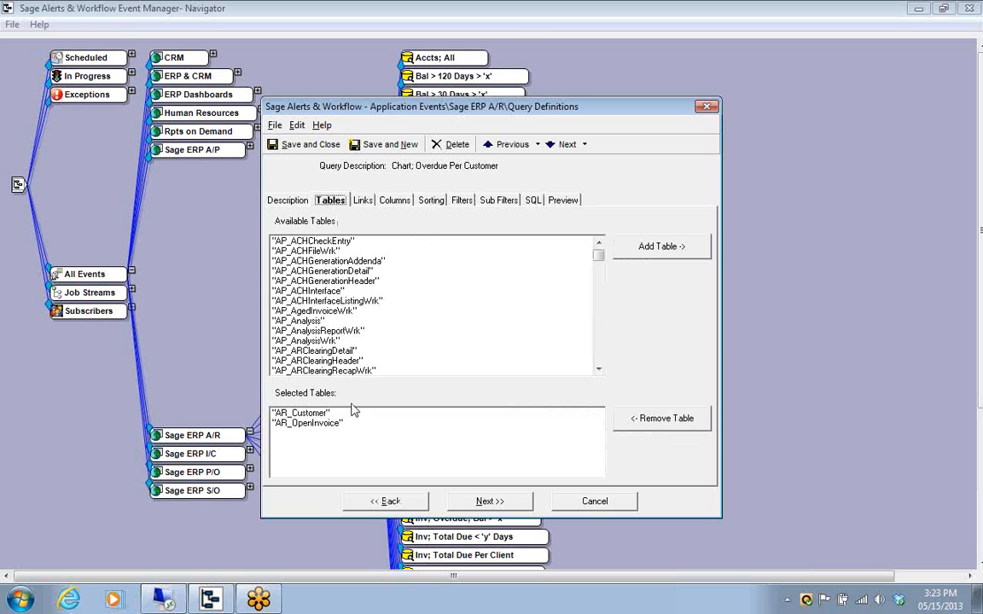
pyautogui.click(397, 203)
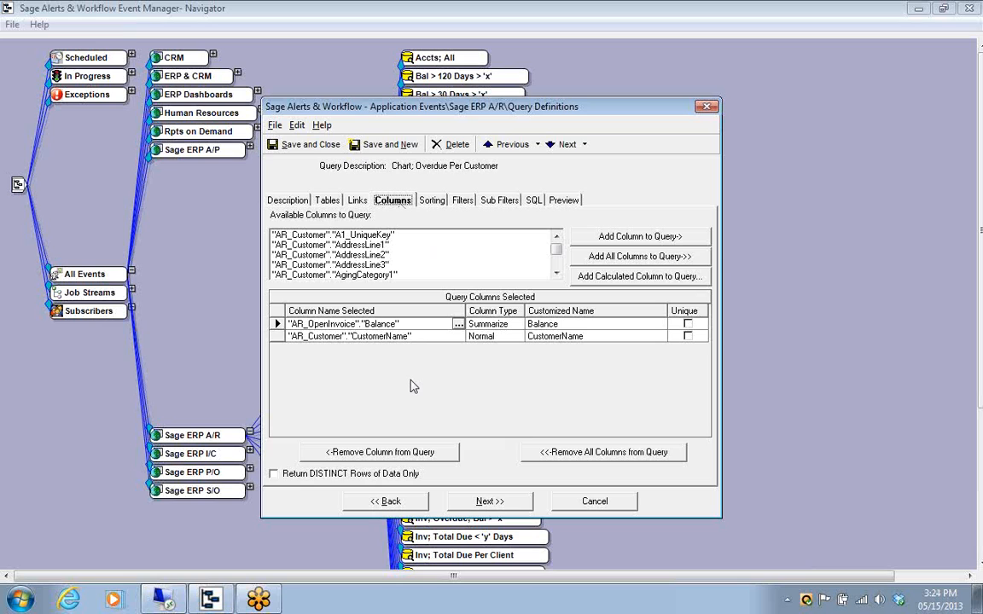
# Set the column type of the AR_OpenInvoice Balance column to Summarize and select the CustomerName row
pyautogui.click(406, 322)
pyautogui.click(412, 324)
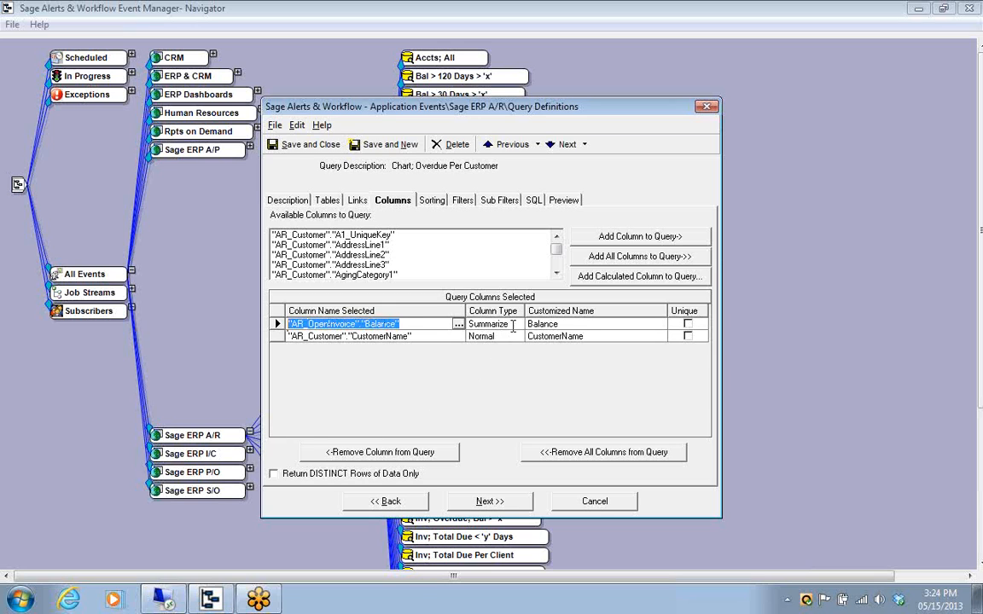
pyautogui.click(516, 326)
pyautogui.click(517, 325)
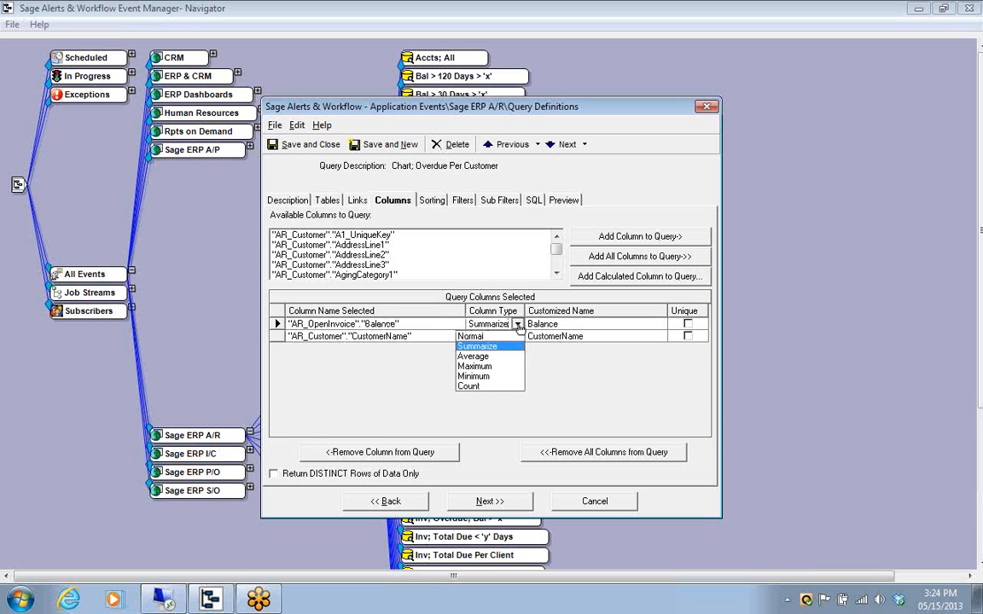
pyautogui.click(507, 346)
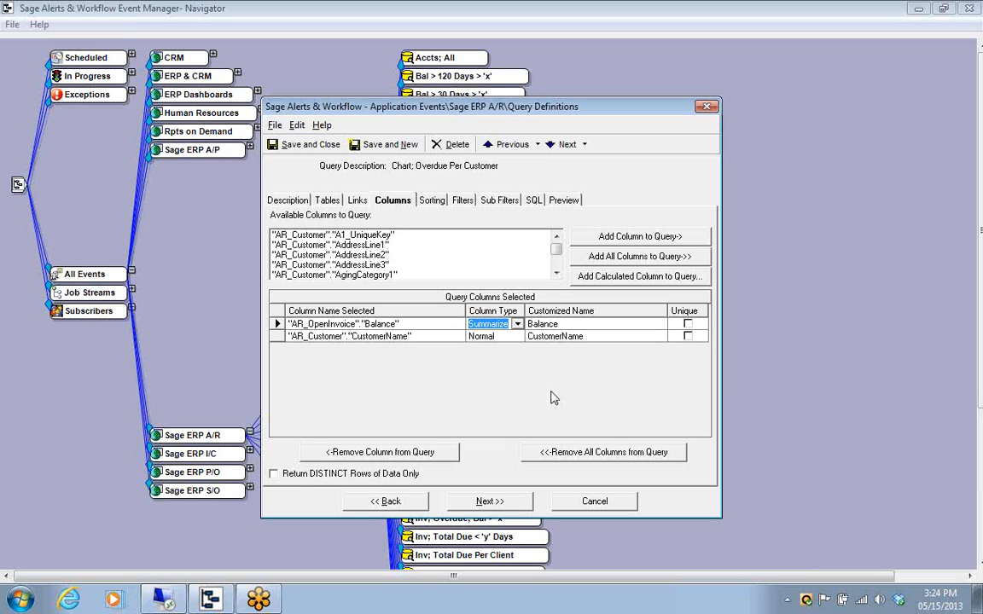
pyautogui.click(275, 335)
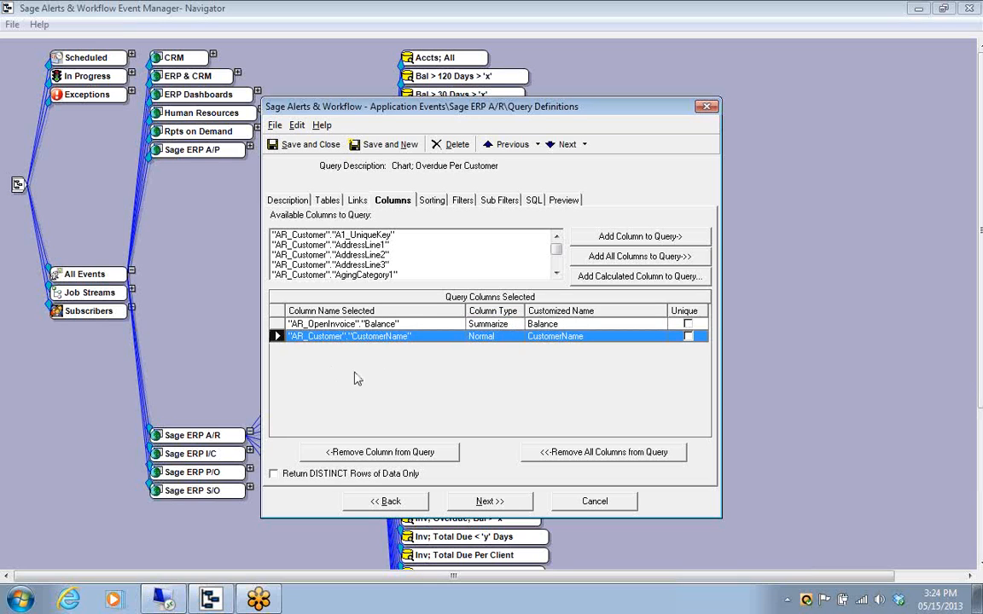
# Review the query's filters on SalespersonNo and InvoiceDueDate, widening the column name field to read them
pyautogui.click(461, 203)
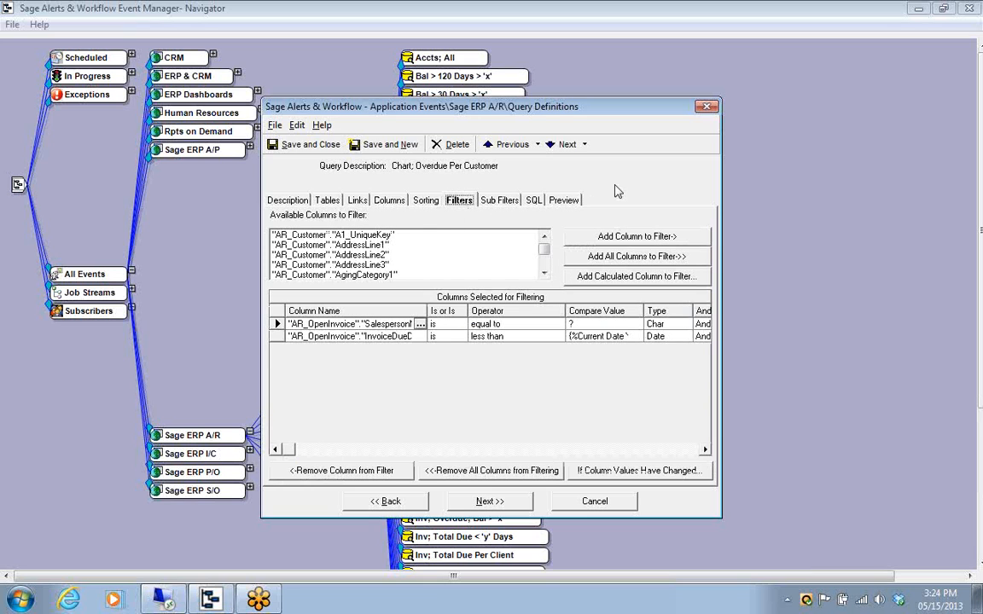
pyautogui.moveTo(466, 311); pyautogui.dragTo(465, 311)
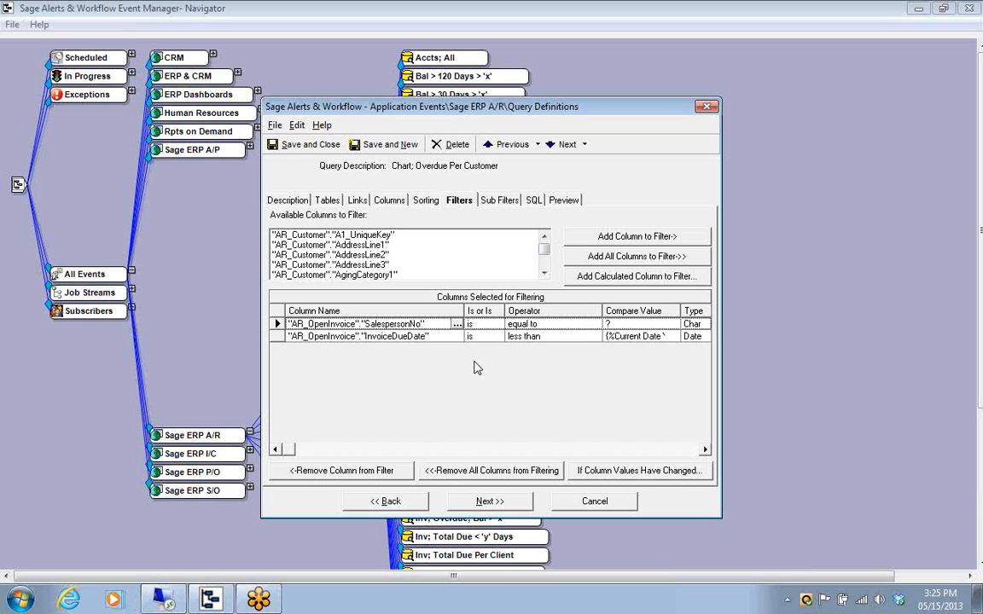
pyautogui.click(294, 324)
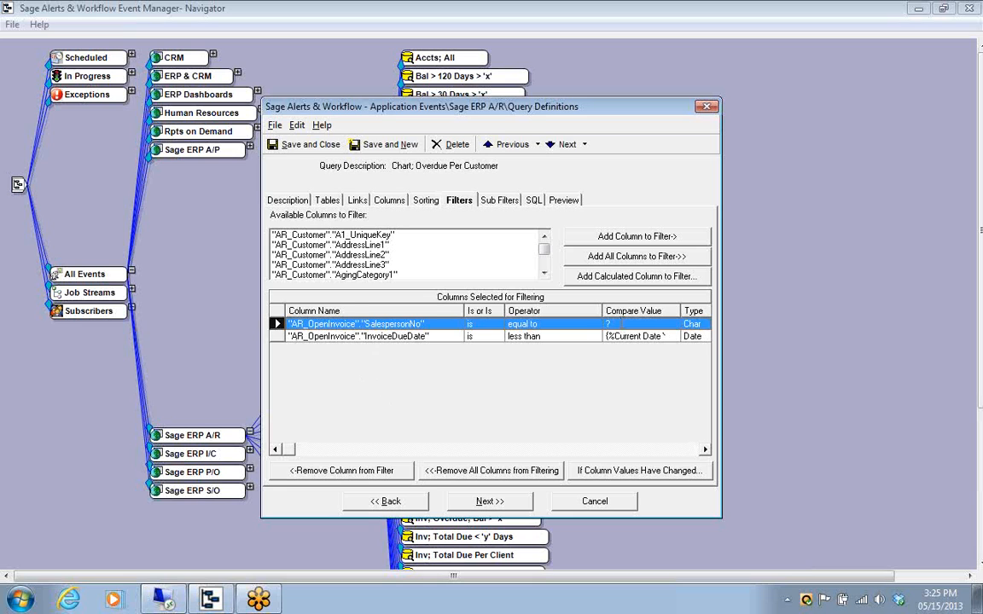
pyautogui.click(621, 323)
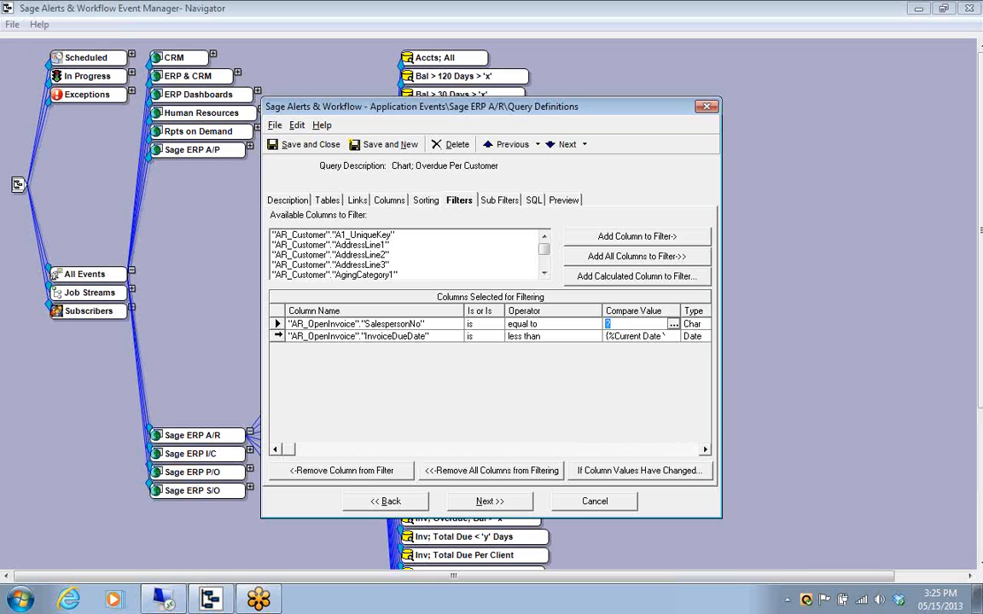
pyautogui.click(361, 335)
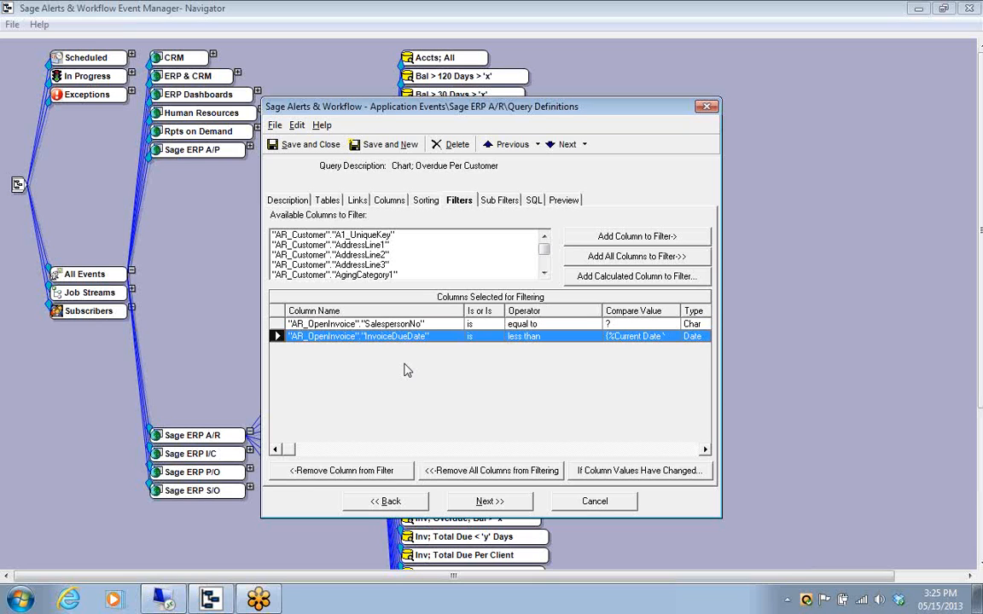
# Preview the query for salesperson 0400, highlight the last two customer rows, and save and close the query definition
pyautogui.click(564, 204)
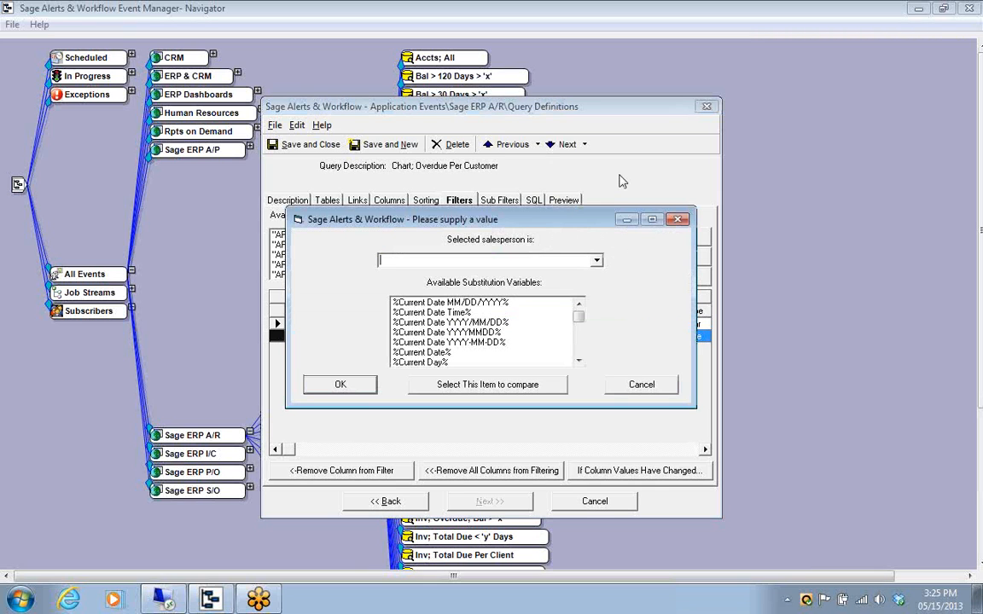
pyautogui.write('0400')
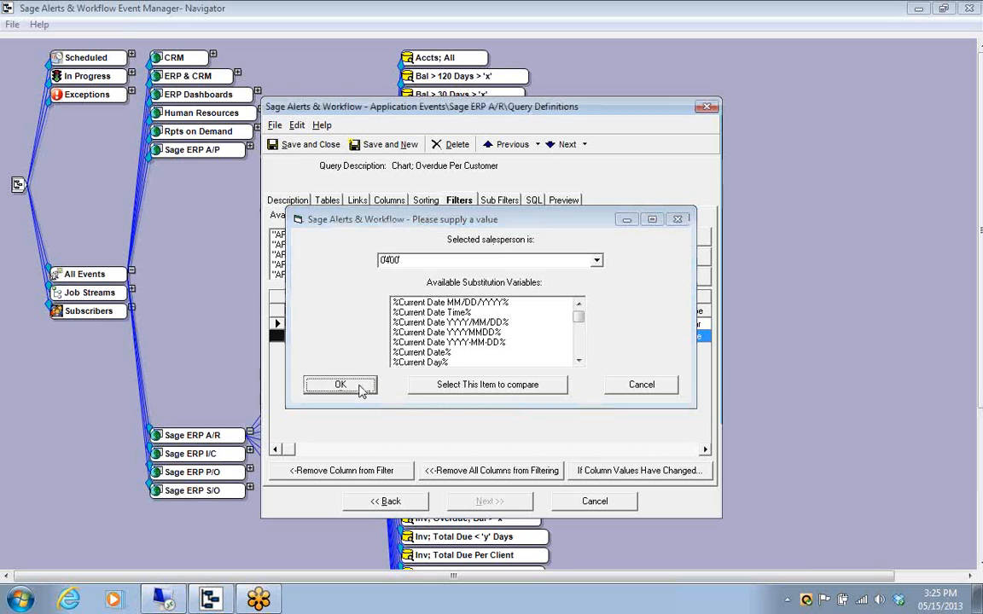
pyautogui.click(359, 388)
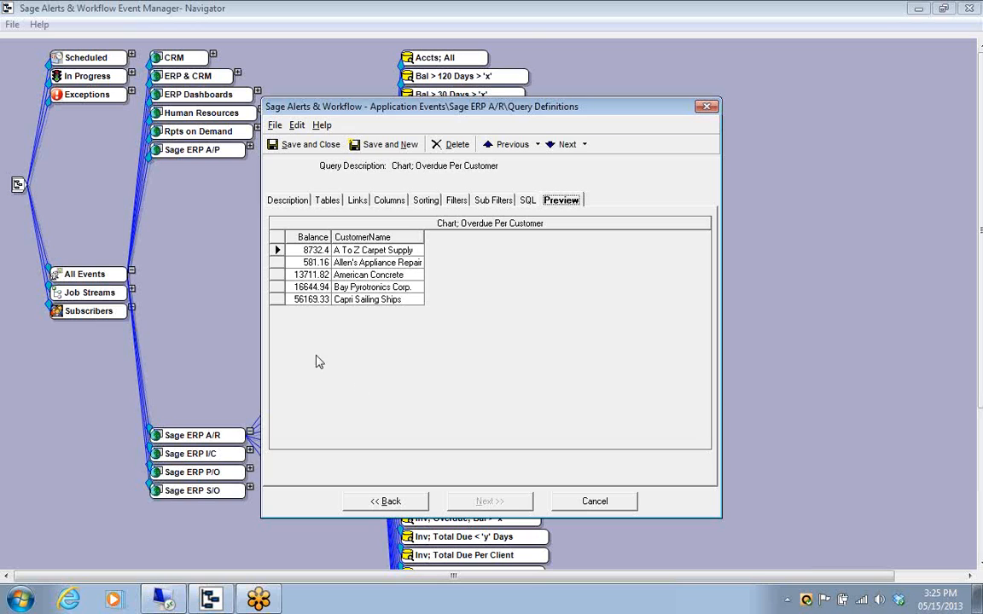
pyautogui.click(277, 288)
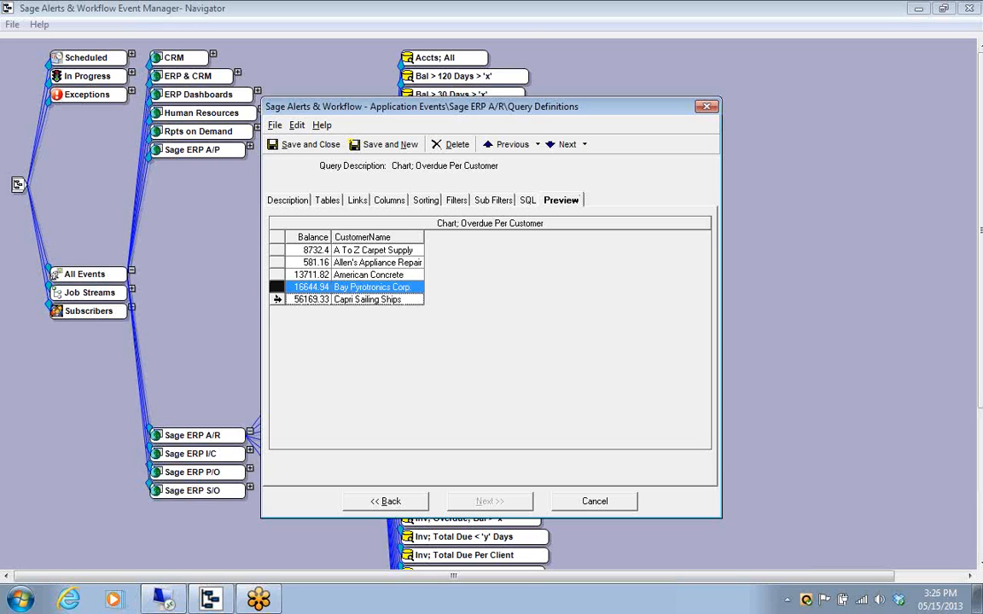
pyautogui.keyDown('shift'); pyautogui.click(277, 299); pyautogui.keyUp('shift')
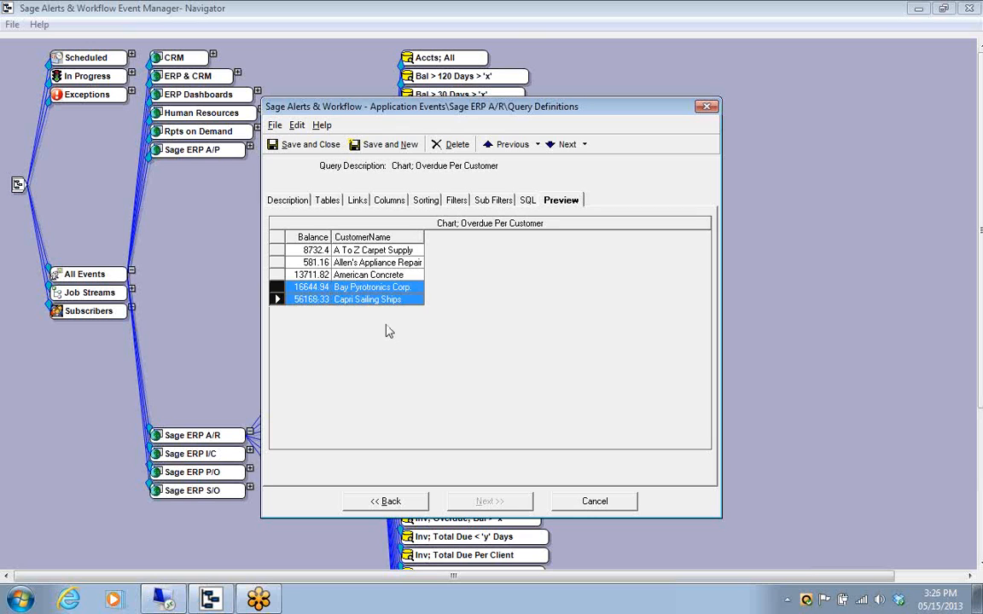
pyautogui.click(312, 147)
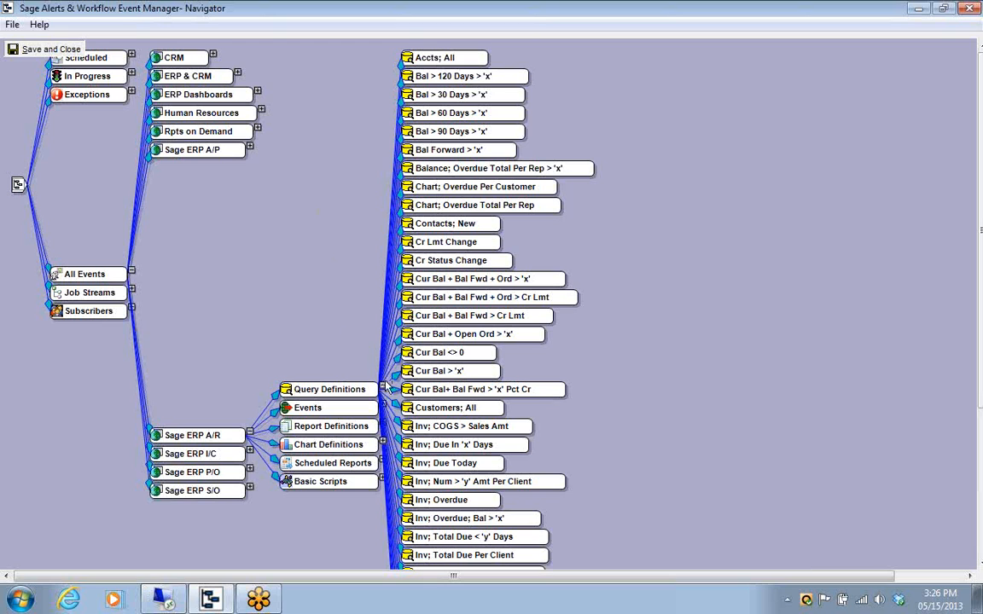
pyautogui.click(382, 389)
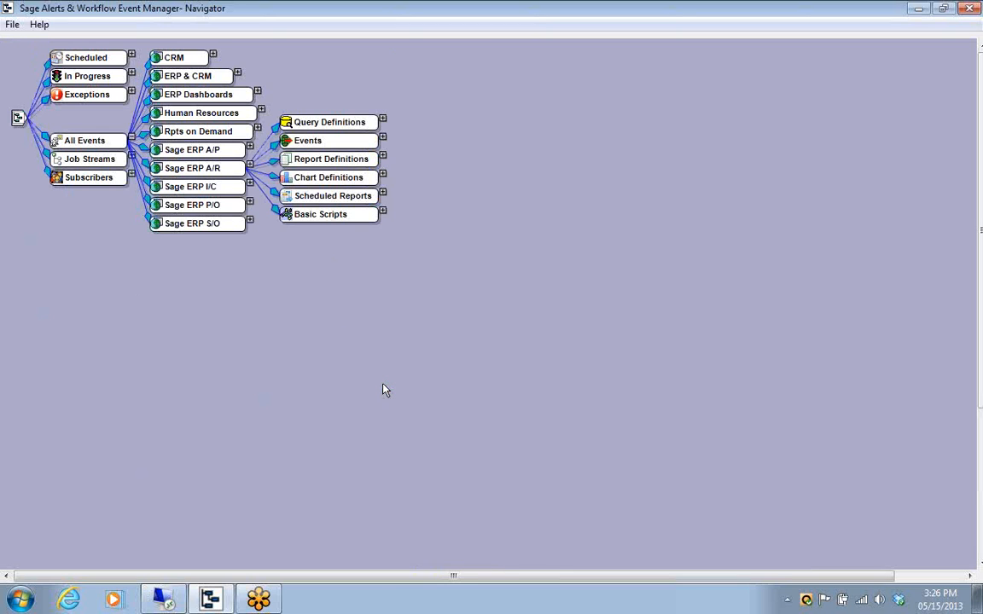
# Open the Sage ERP A/R chart definition Overdue Clients Per Rep for editing and remove its assigned query
pyautogui.click(383, 174)
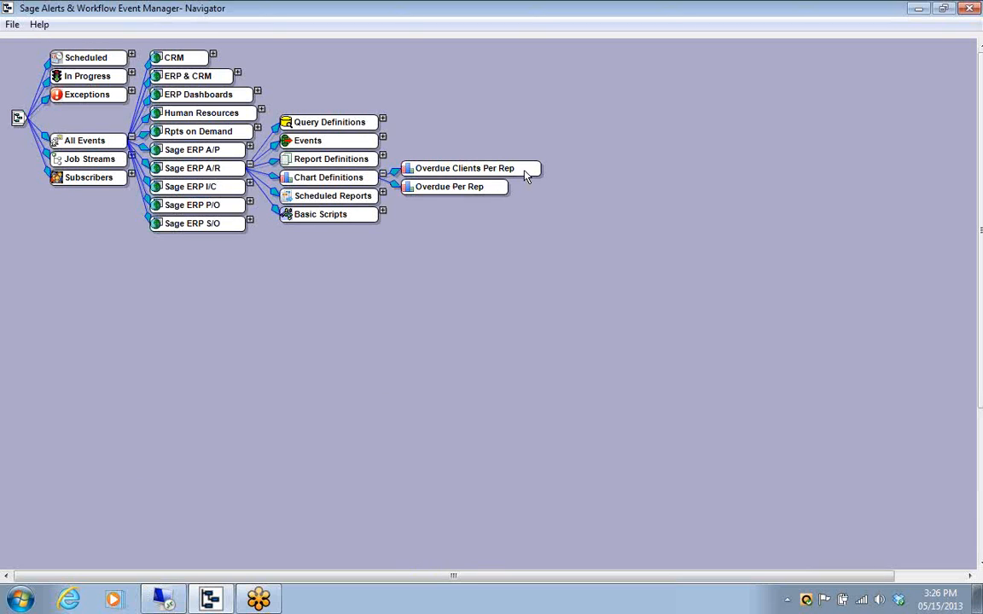
pyautogui.rightClick(408, 175)
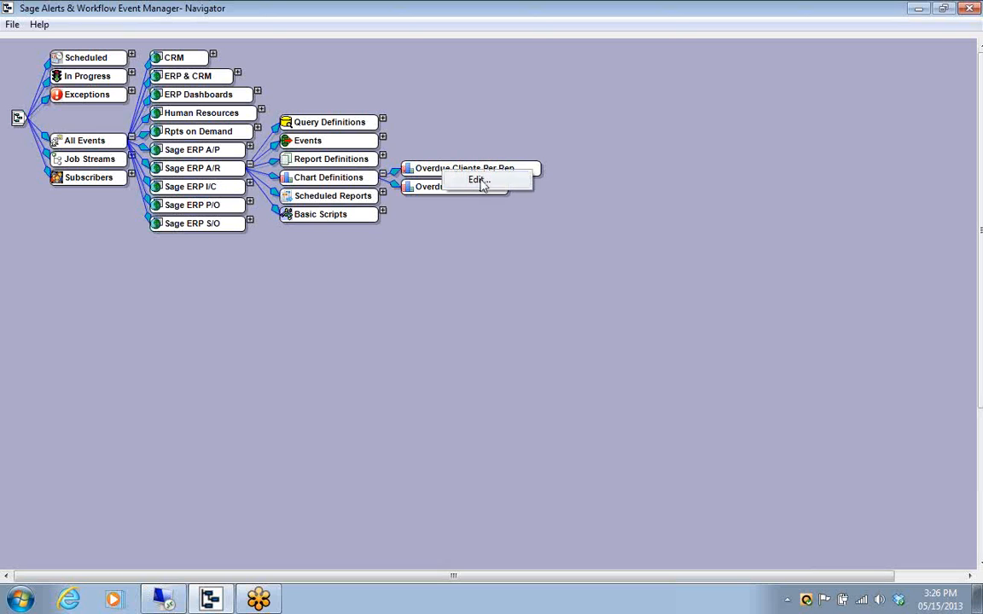
pyautogui.click(478, 180)
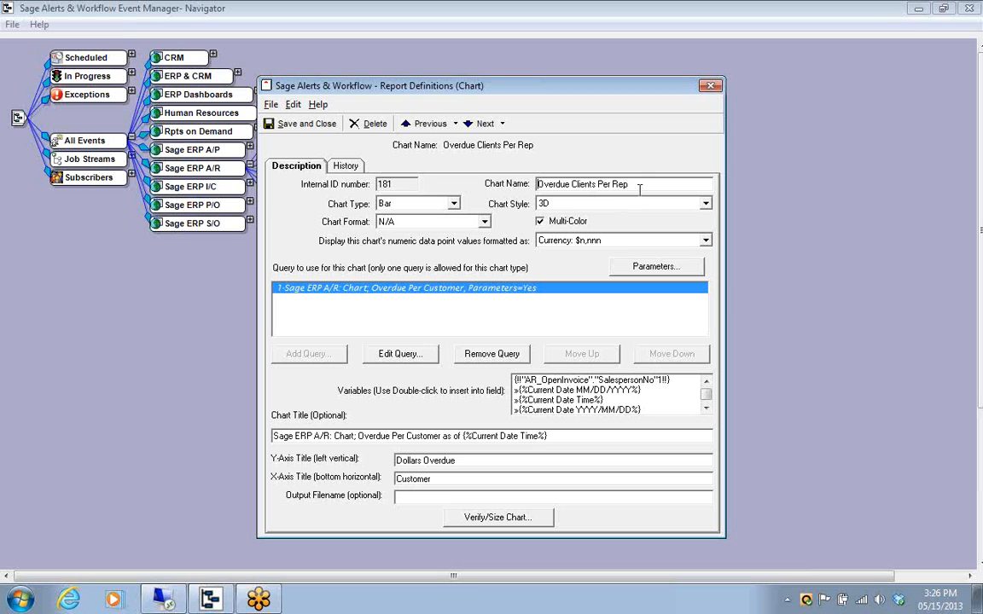
pyautogui.moveTo(653, 184); pyautogui.dragTo(535, 187)
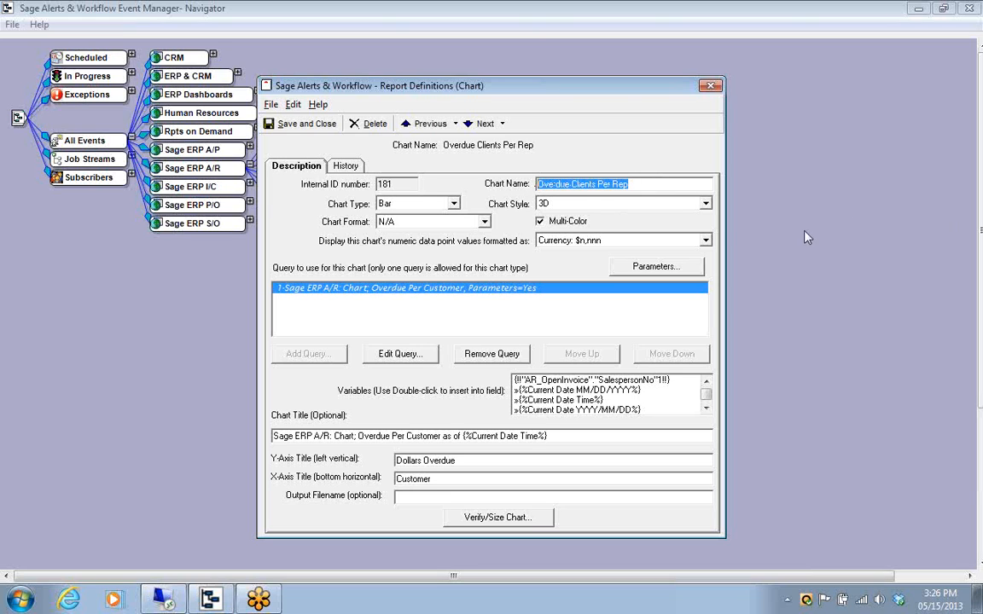
pyautogui.click(639, 185)
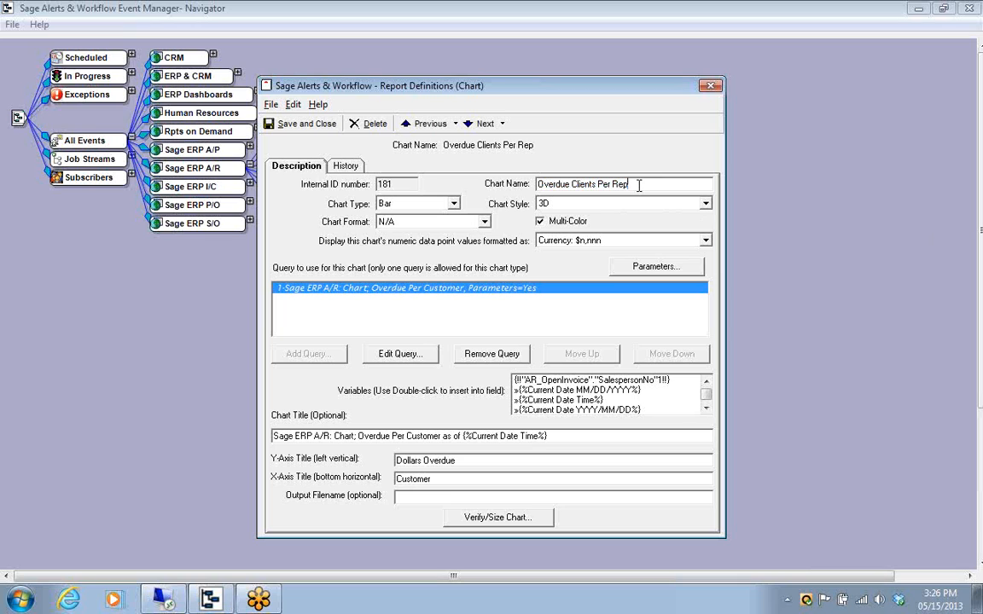
pyautogui.click(486, 356)
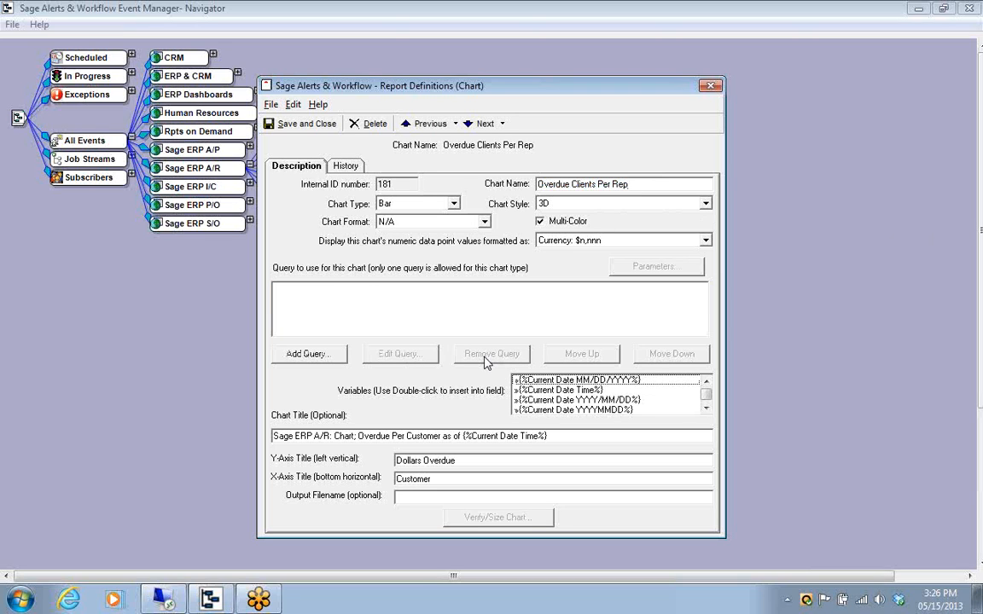
# Keep the chart type as Bar and add the query Chart; Overdue Per Customer with 0400 as the selected salesperson
pyautogui.click(455, 205)
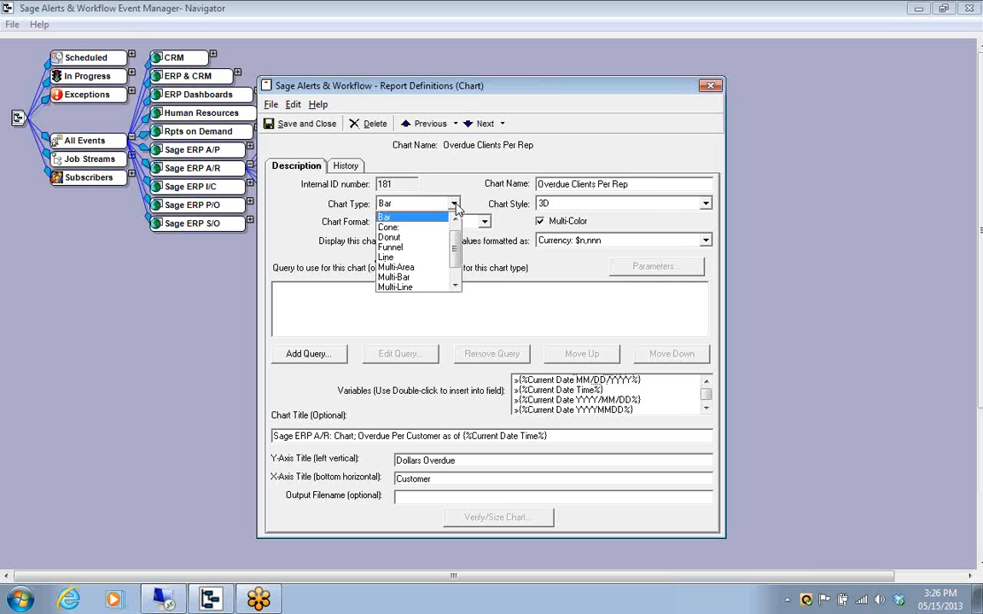
pyautogui.click(456, 206)
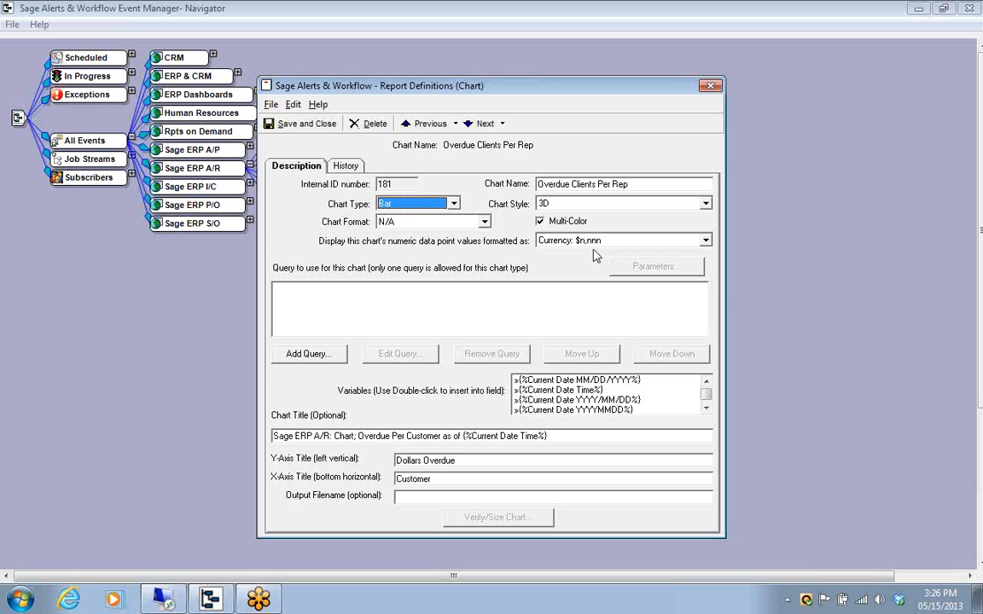
pyautogui.click(309, 354)
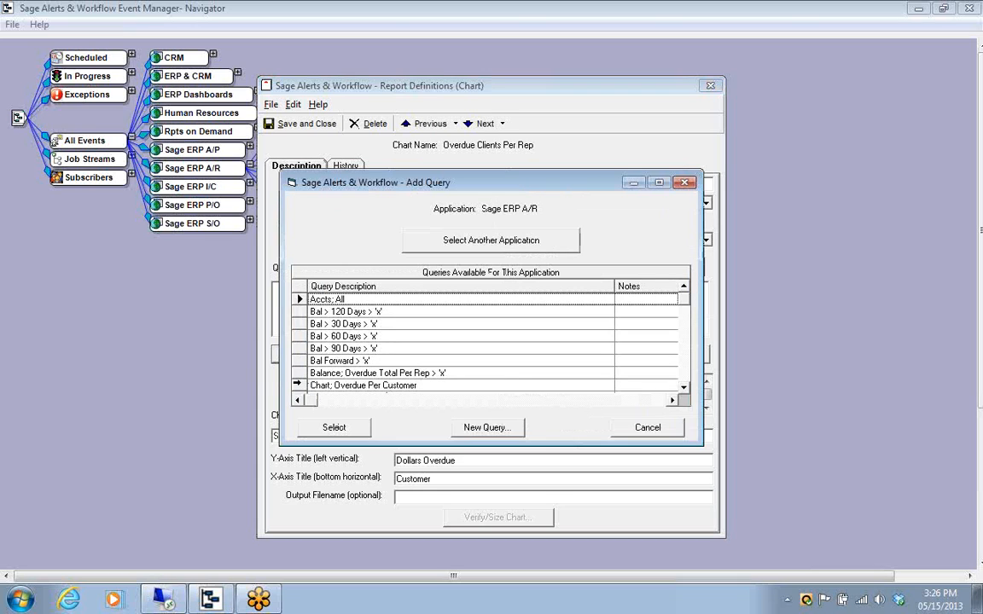
pyautogui.click(298, 385)
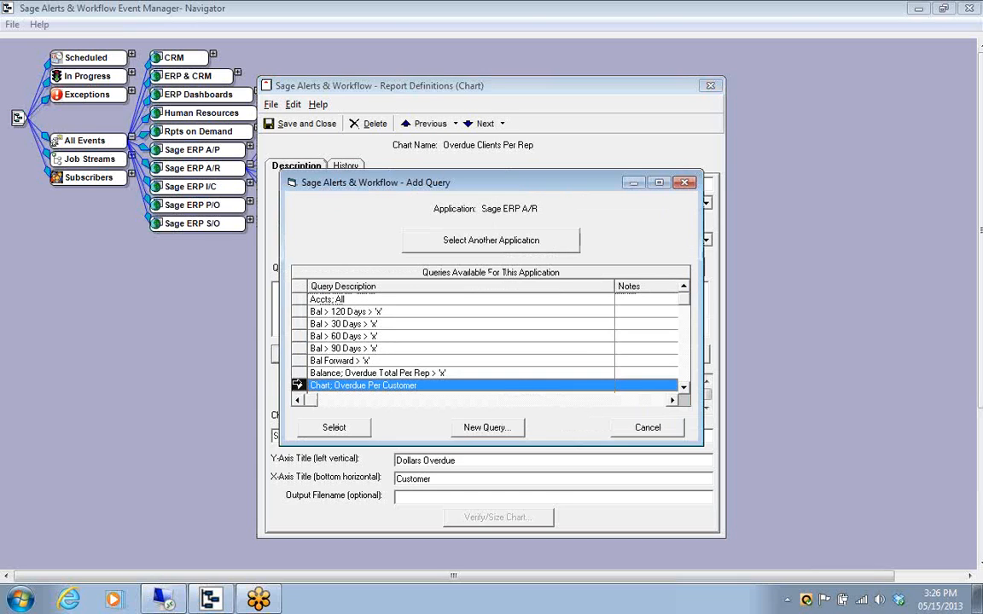
pyautogui.click(340, 427)
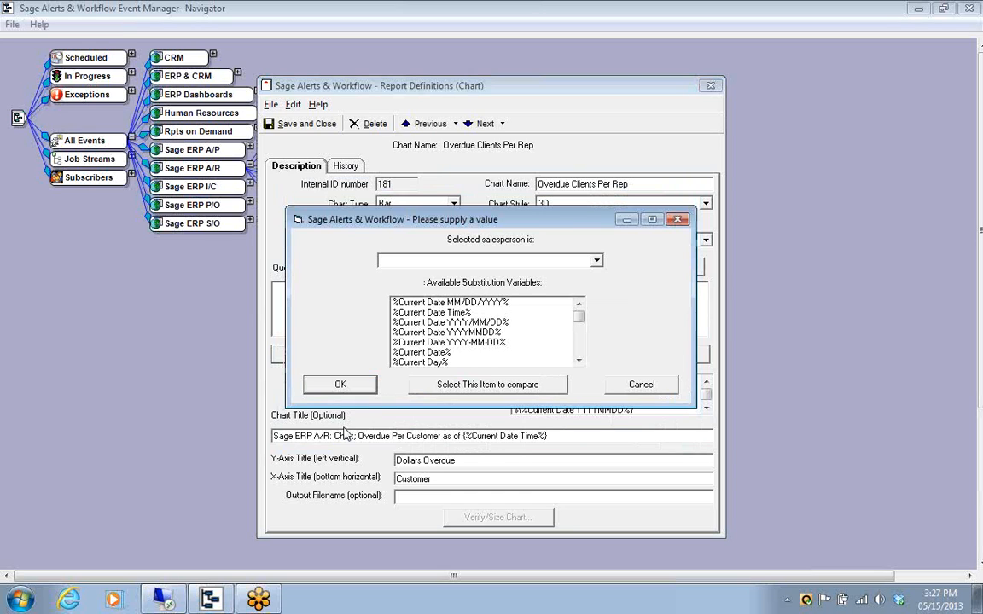
pyautogui.write('0400')
pyautogui.click(341, 385)
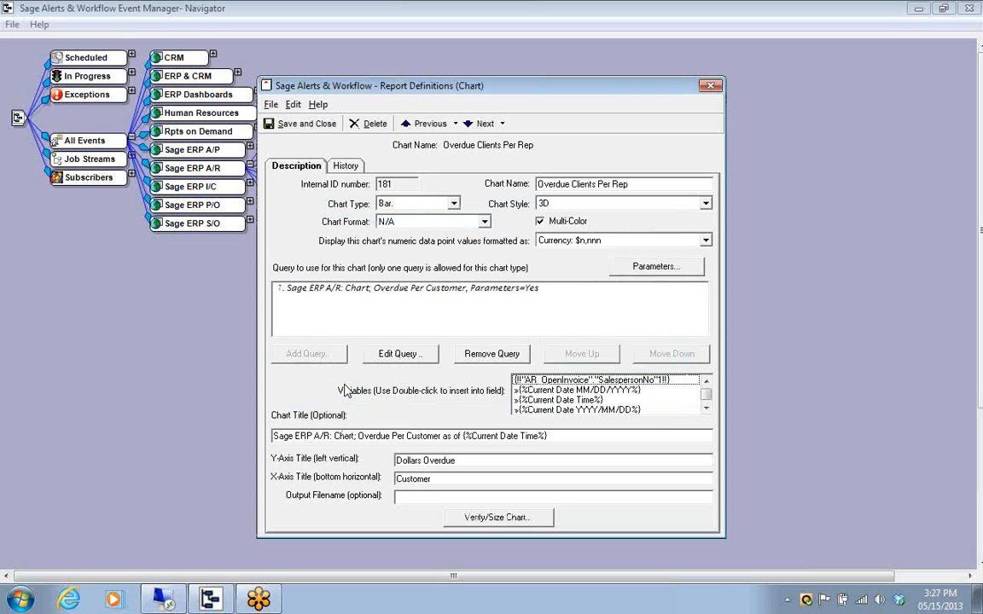
# Verify the chart with live data, enlarge its window slightly in width, and save the chart size
pyautogui.click(509, 517)
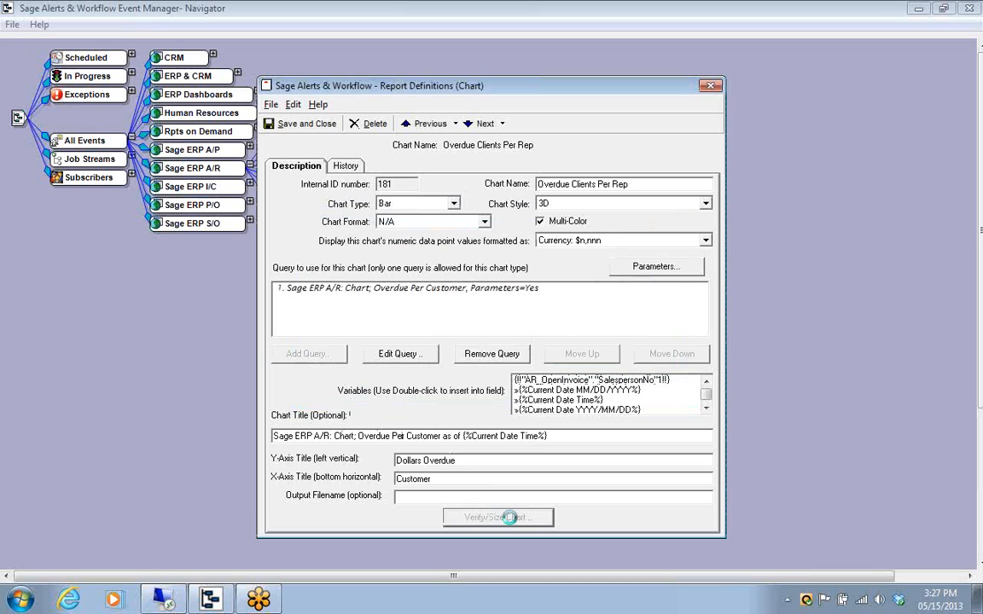
pyautogui.moveTo(691, 276); pyautogui.dragTo(731, 281)
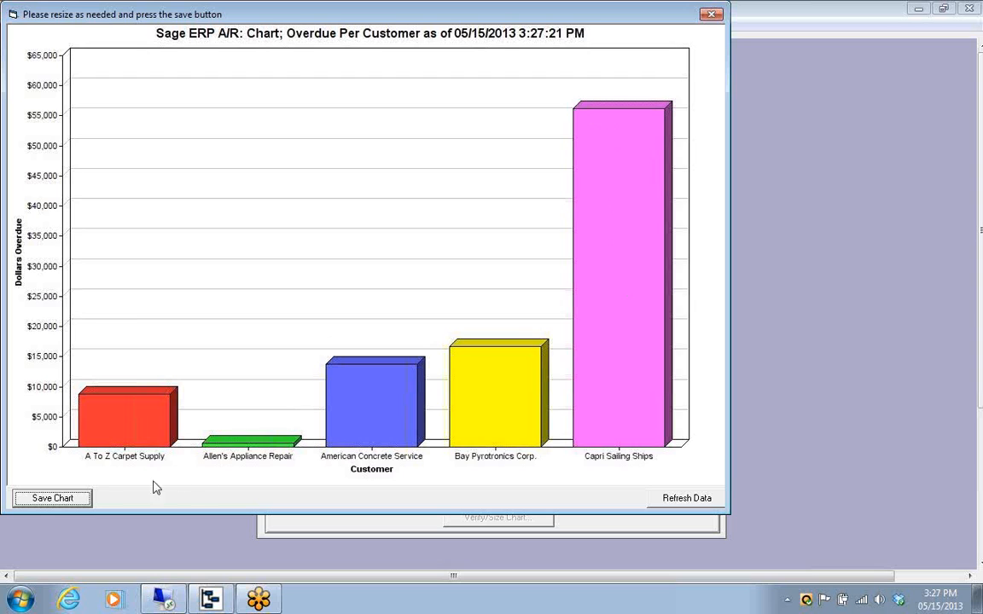
pyautogui.click(53, 498)
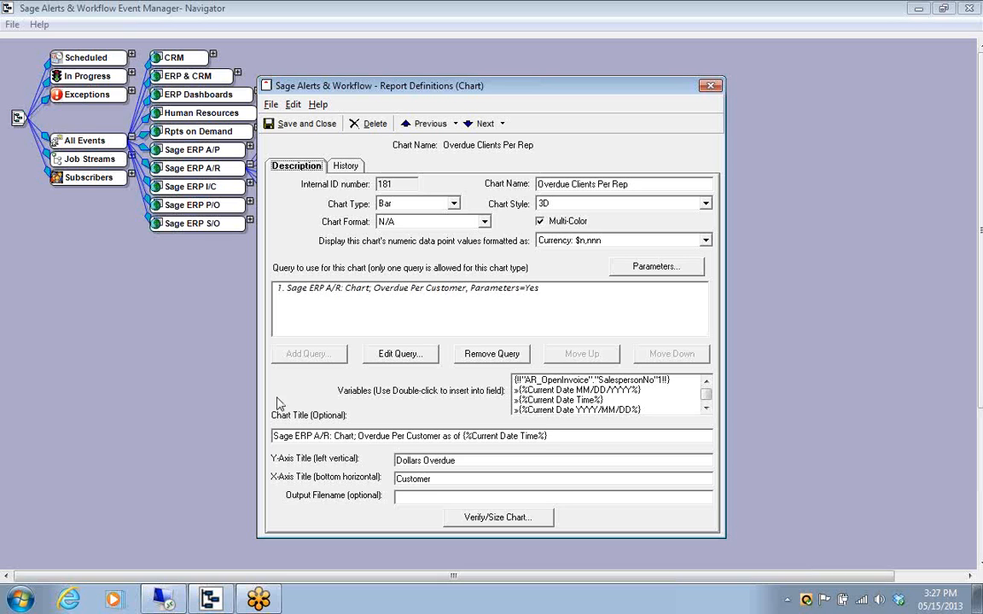
# Set the assigned query's selected salesperson parameter to ?1, and save and close the chart definition
pyautogui.click(395, 292)
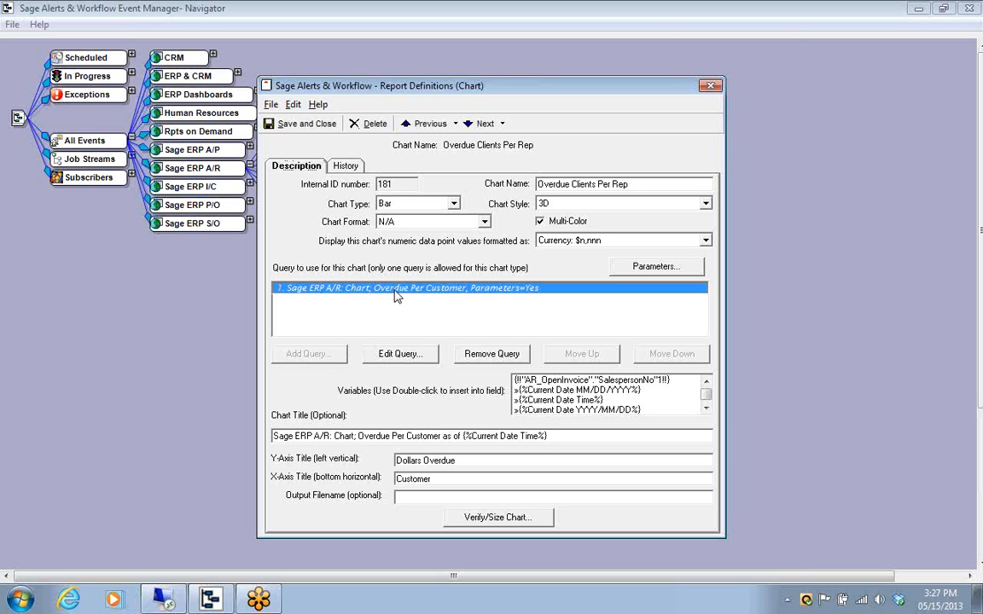
pyautogui.click(641, 268)
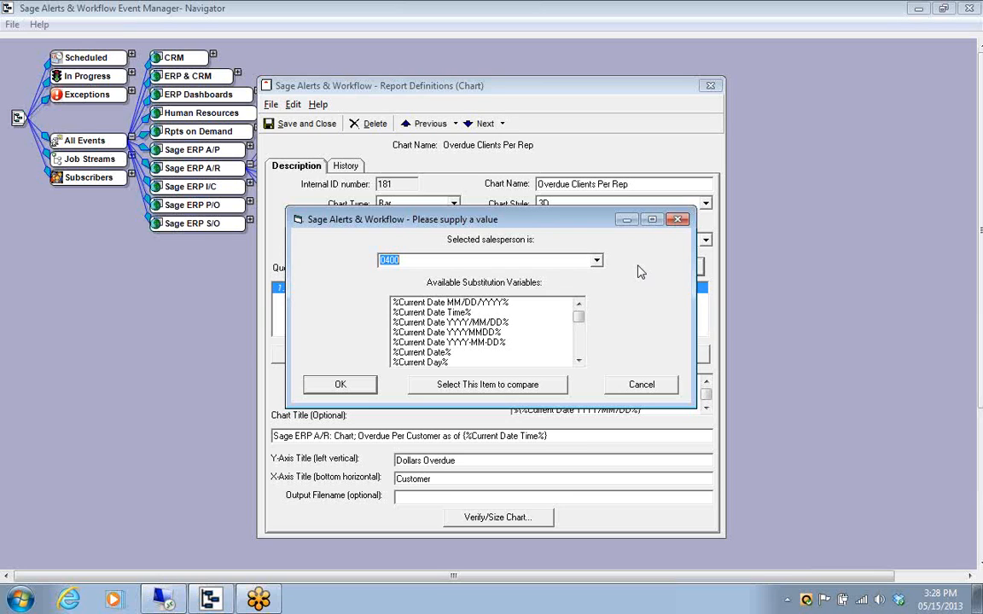
pyautogui.write('?')
pyautogui.write('1')
pyautogui.click(354, 386)
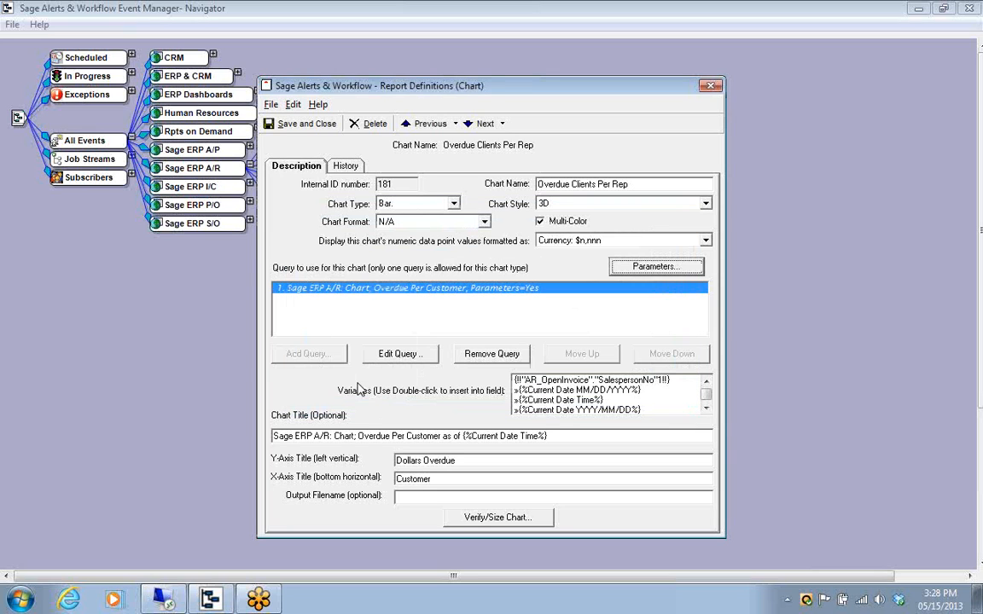
pyautogui.click(305, 125)
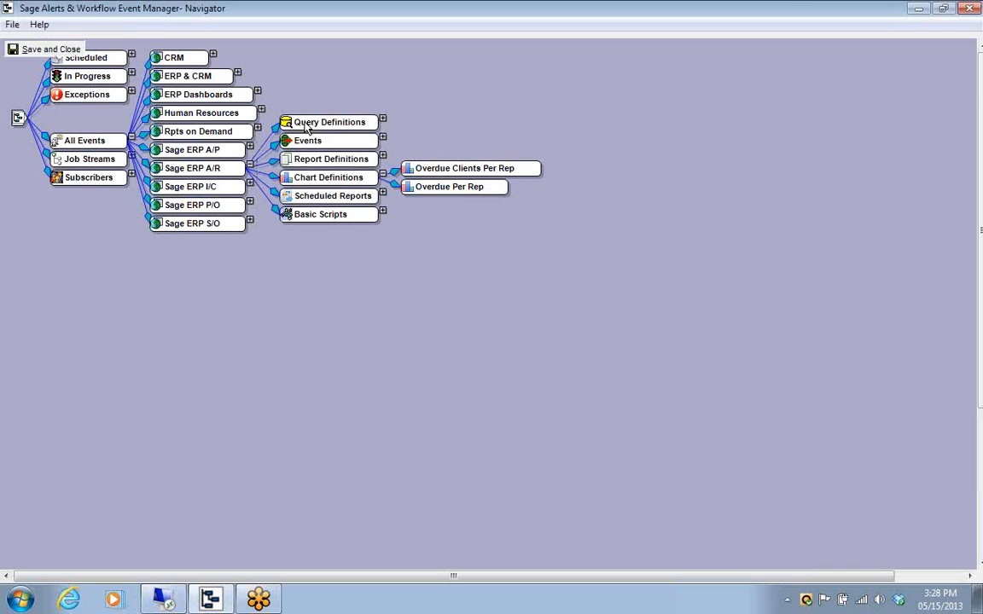
# Expand the Sage ERP A/R events, show the deliverables of Salesreps; Very Overdue Clients, and open that event for editing
pyautogui.click(383, 174)
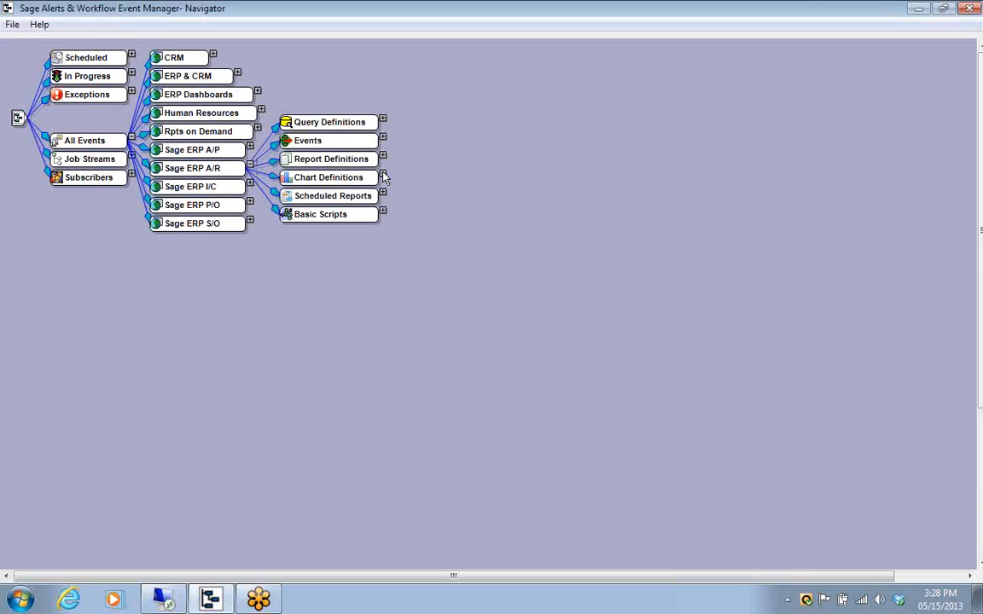
pyautogui.click(383, 139)
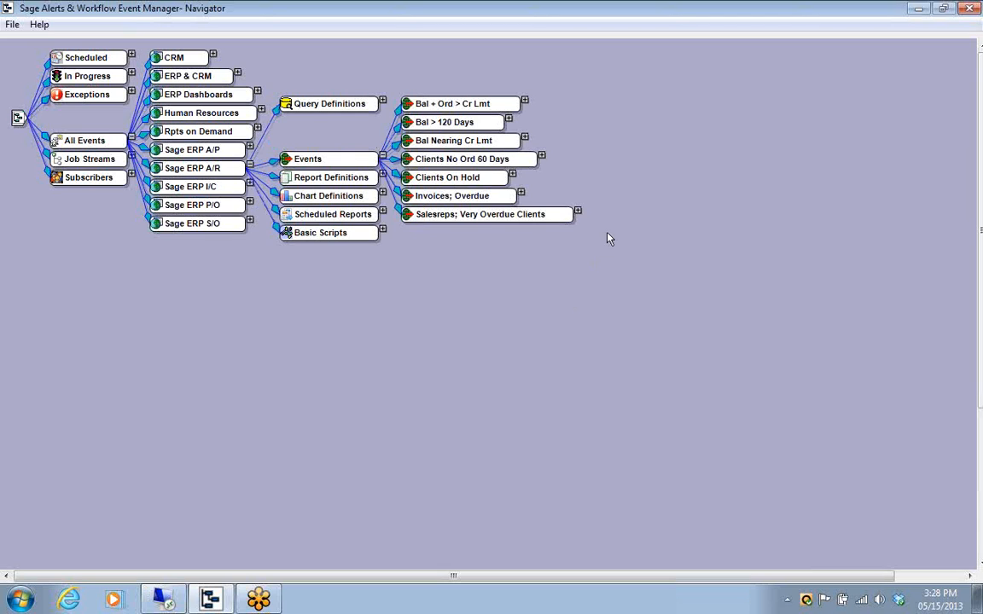
pyautogui.click(577, 212)
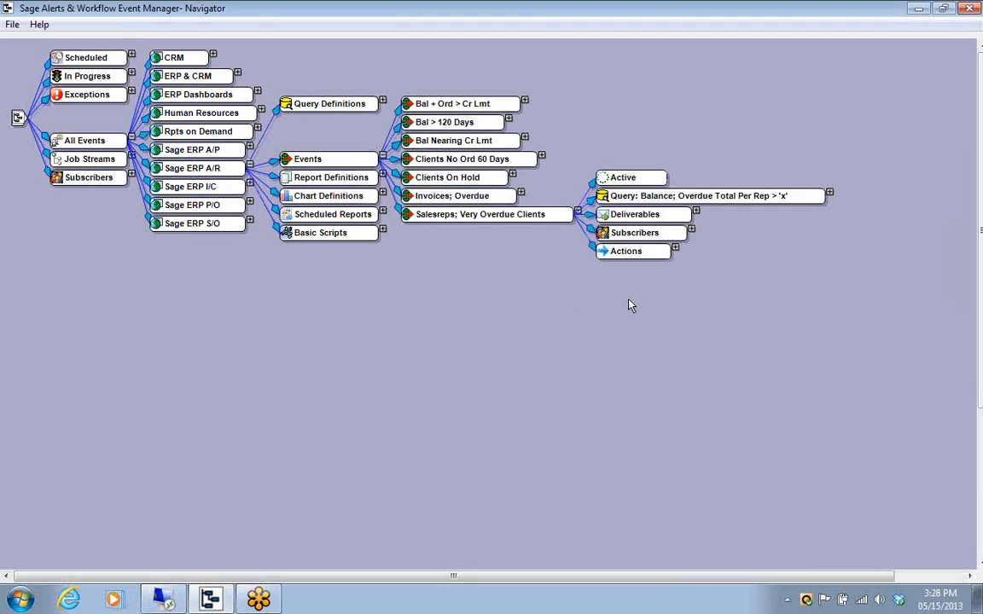
pyautogui.click(695, 210)
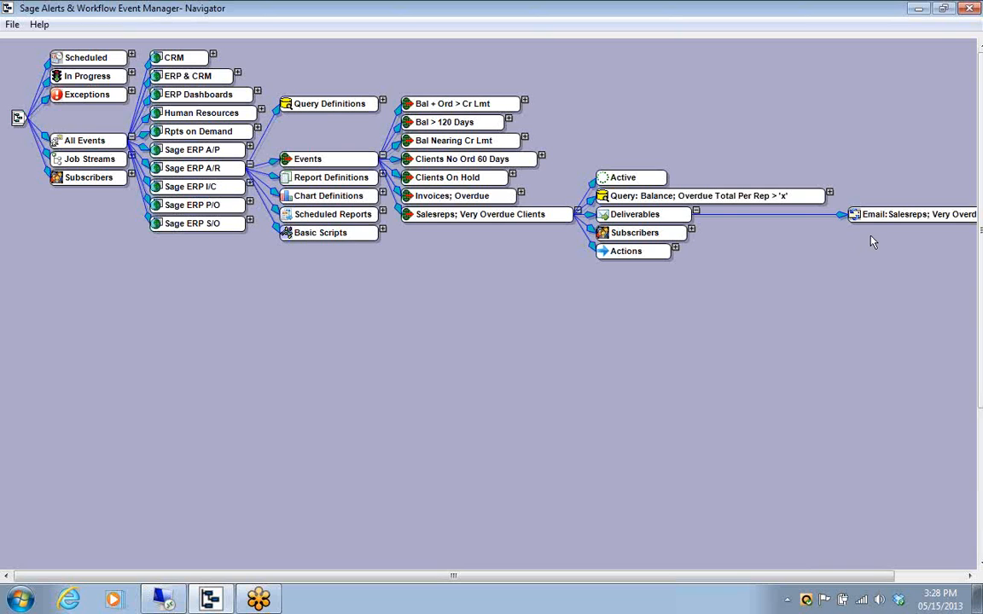
pyautogui.doubleClick(497, 220)
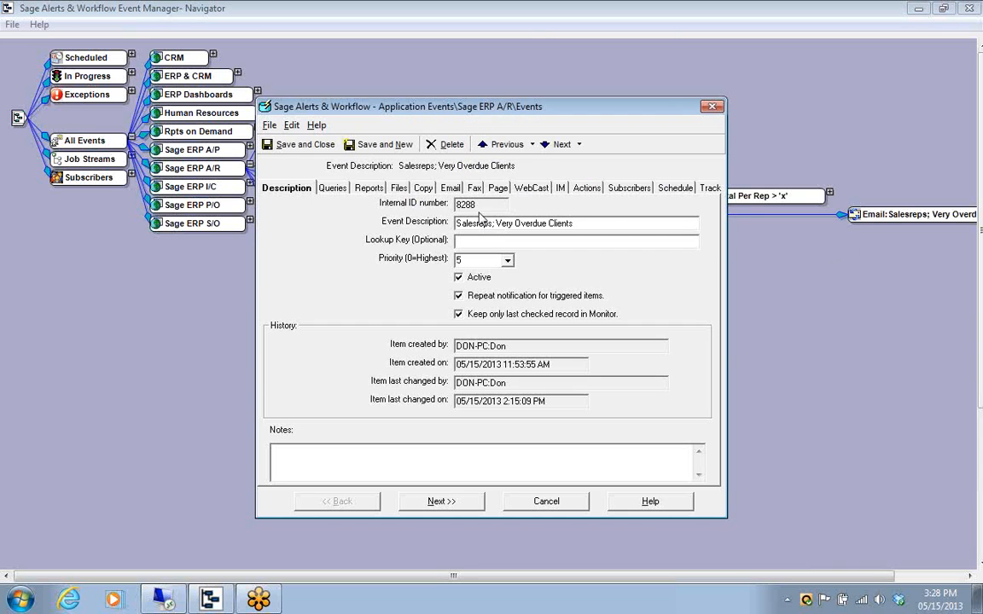
# Add the Overdue Clients Per Rep chart to the event's reports
pyautogui.click(368, 189)
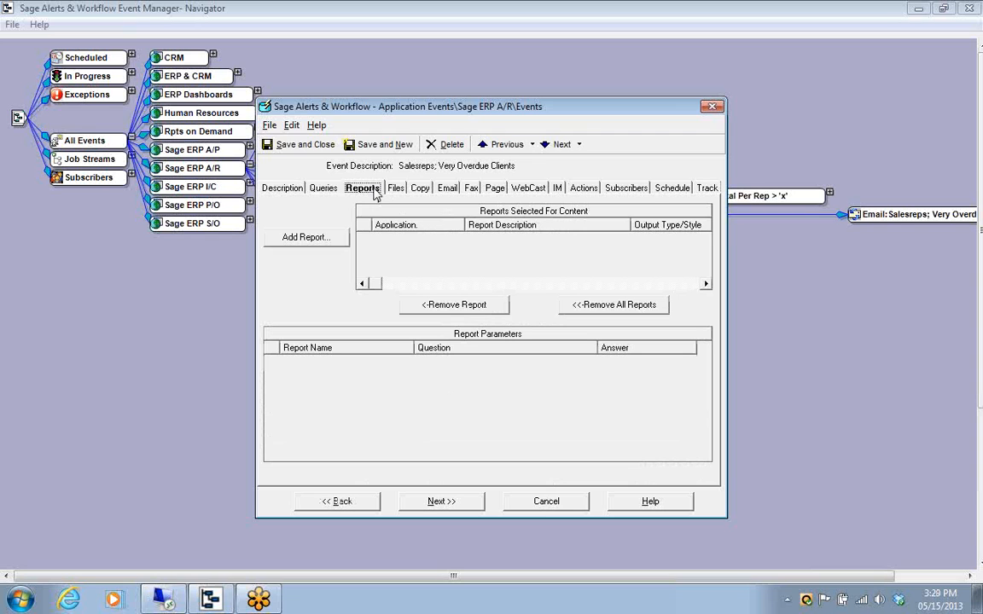
pyautogui.click(301, 241)
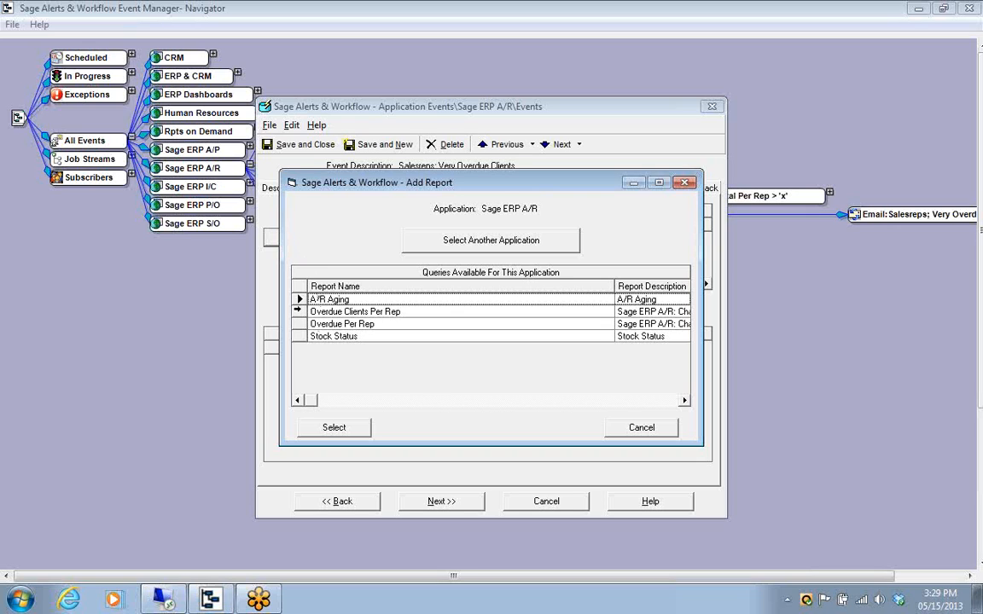
pyautogui.click(298, 310)
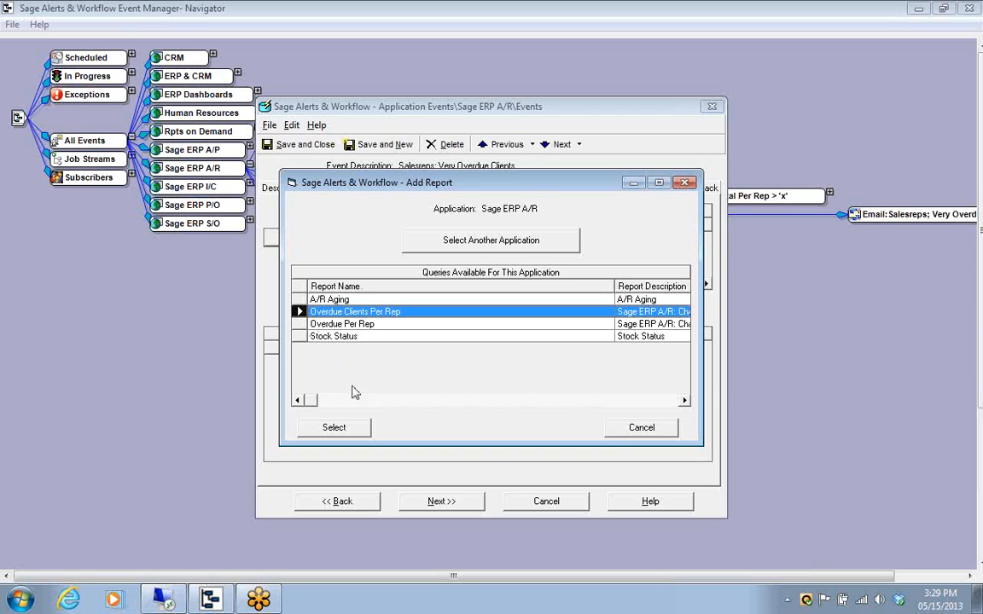
pyautogui.click(345, 428)
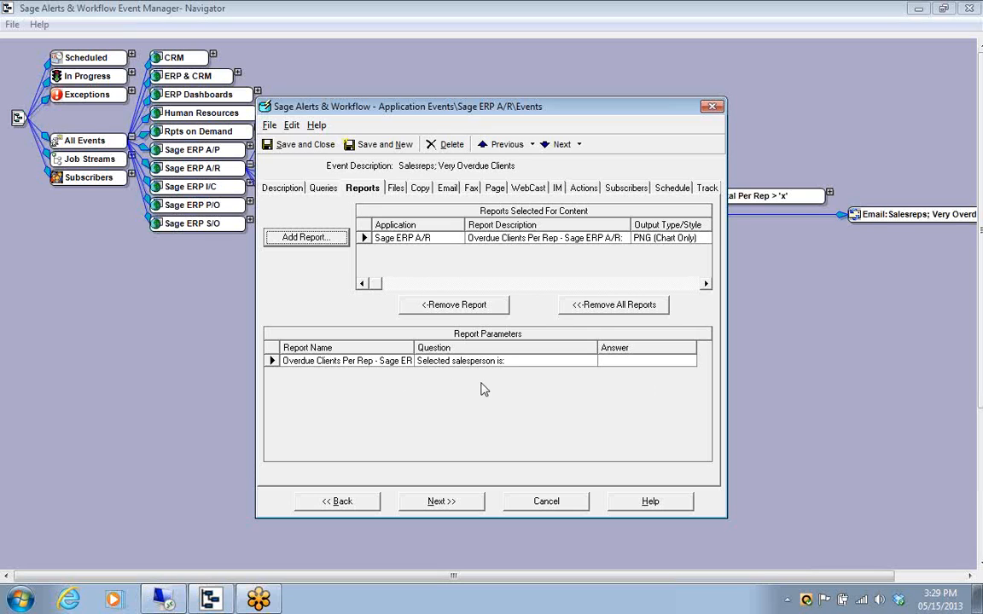
pyautogui.click(625, 361)
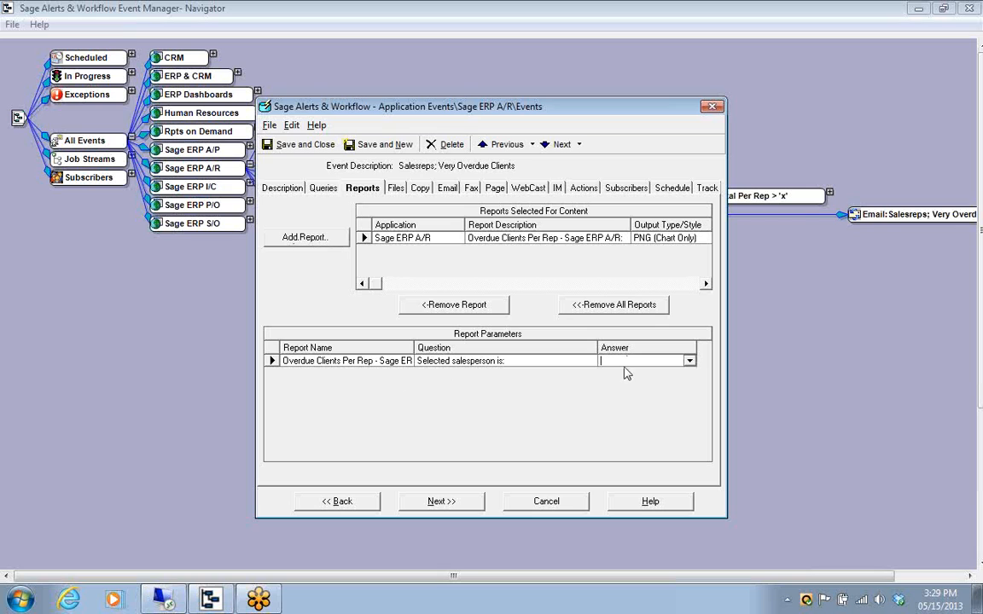
pyautogui.write('00')
pyautogui.press('BackSpace')
pyautogui.write('400')
pyautogui.press('BackSpace')
pyautogui.press('BackSpace')
pyautogui.press('BackSpace')
pyautogui.press('BackSpace')
# Check the event's query, widen the Answer column of the report parameters, and set the selected salesperson to {SalespersonNo}
pyautogui.click(324, 190)
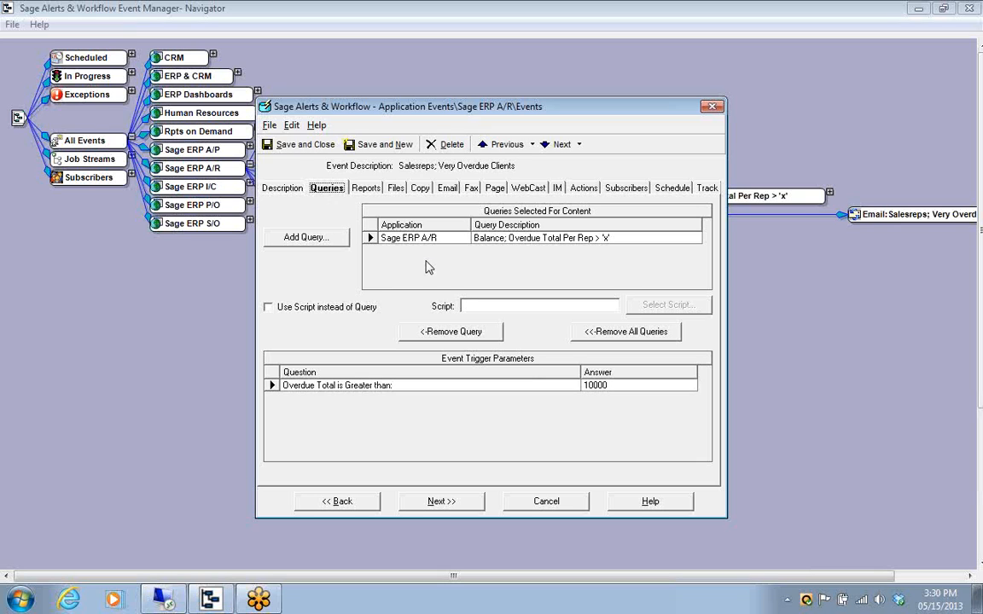
pyautogui.click(363, 189)
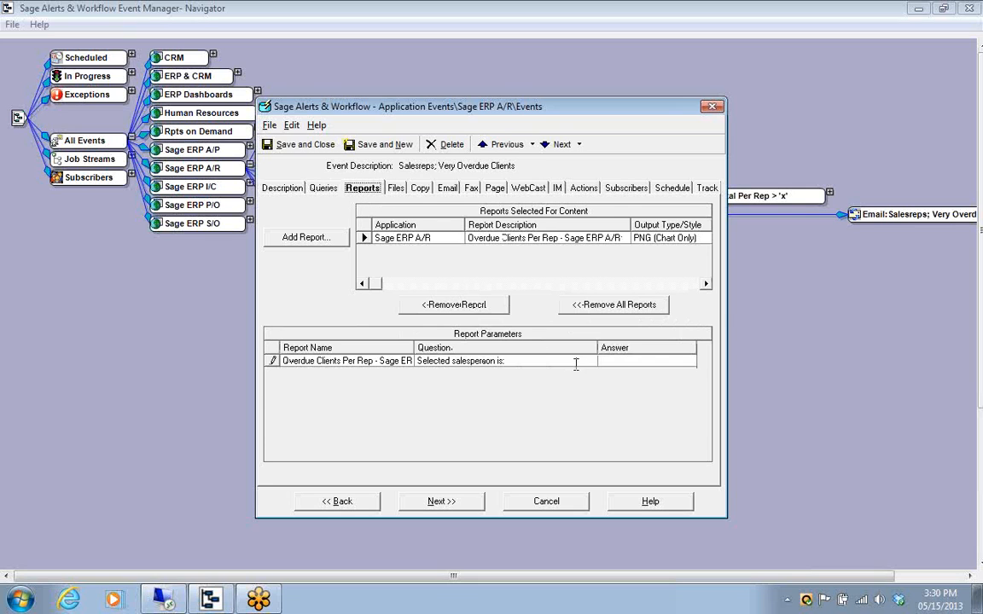
pyautogui.moveTo(597, 348); pyautogui.dragTo(568, 347)
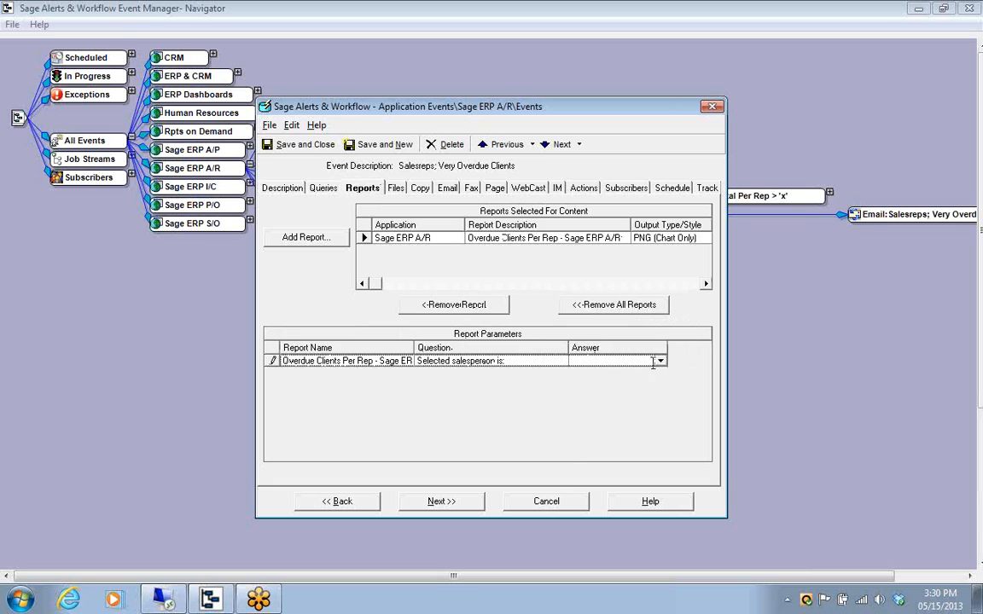
pyautogui.moveTo(668, 348); pyautogui.dragTo(700, 348)
pyautogui.click(696, 361)
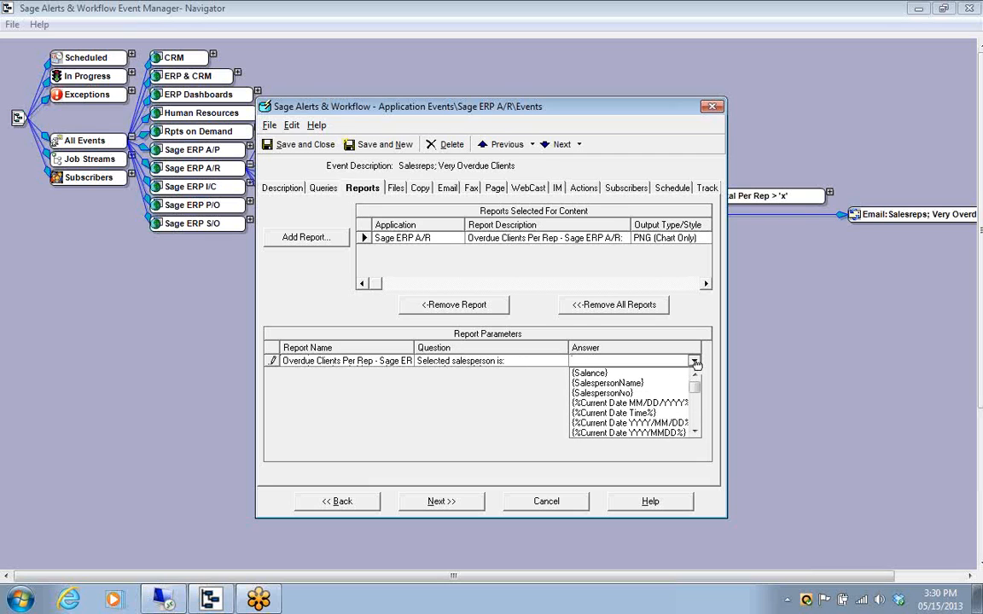
pyautogui.click(619, 395)
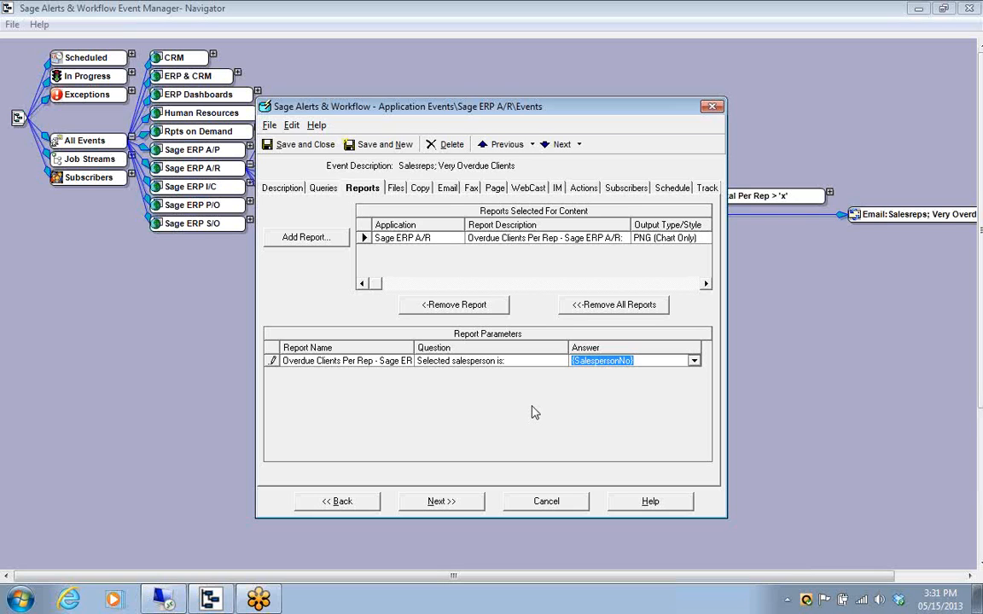
# Review the event's email message, keep email notifications waiting until reports are completed, and save and close the event
pyautogui.click(447, 188)
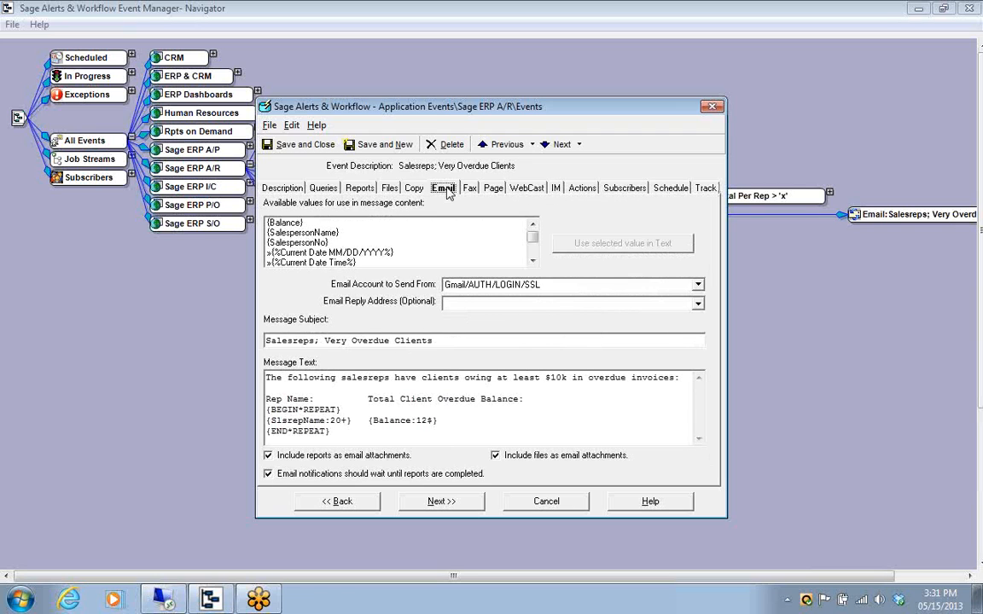
pyautogui.click(268, 473)
pyautogui.click(268, 474)
pyautogui.click(309, 147)
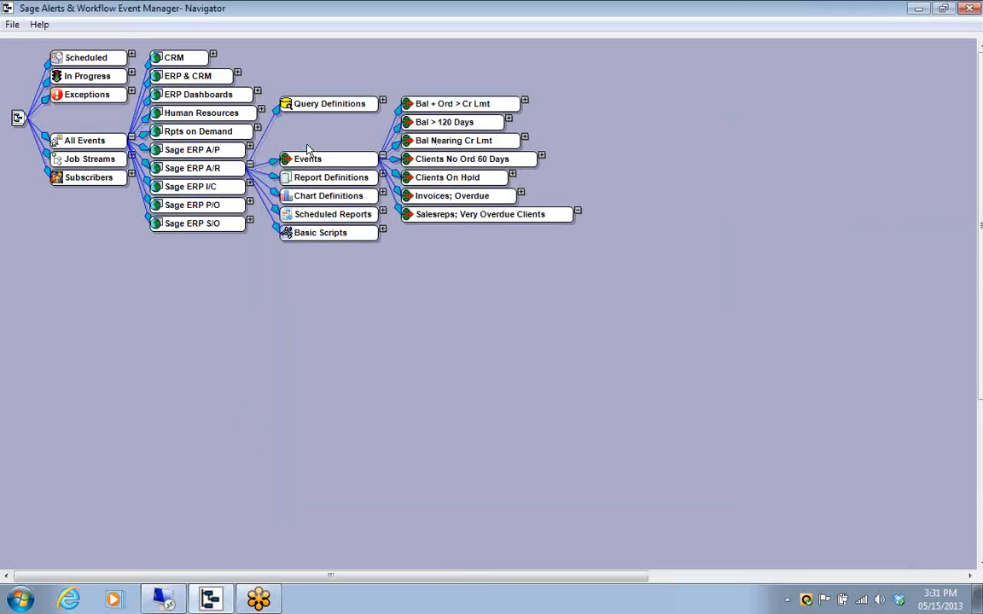
# Examine the email and chart deliverables of the Salesreps; Very Overdue Clients event, and collapse its expanded branches
pyautogui.click(692, 227)
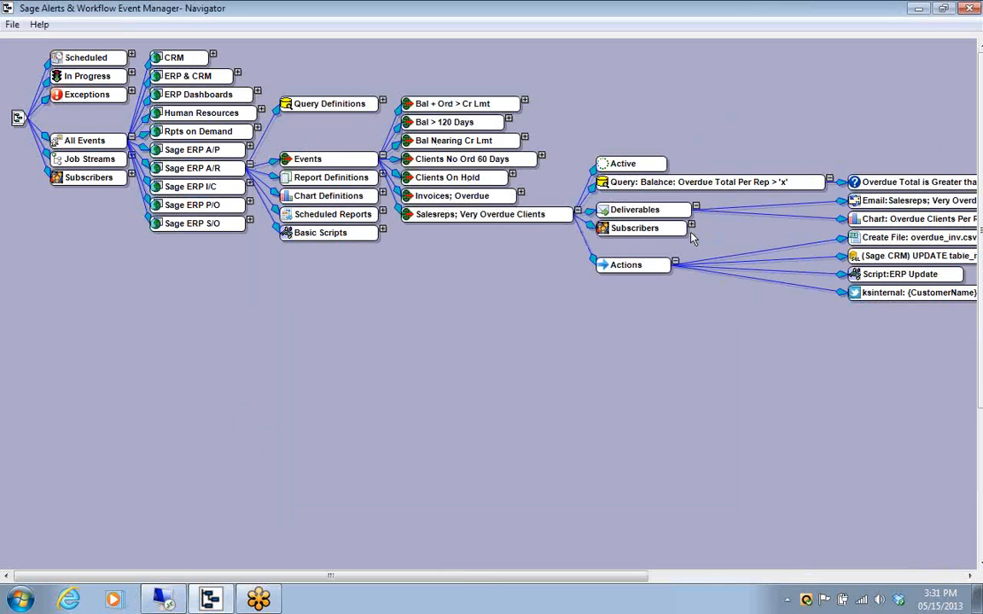
pyautogui.click(674, 262)
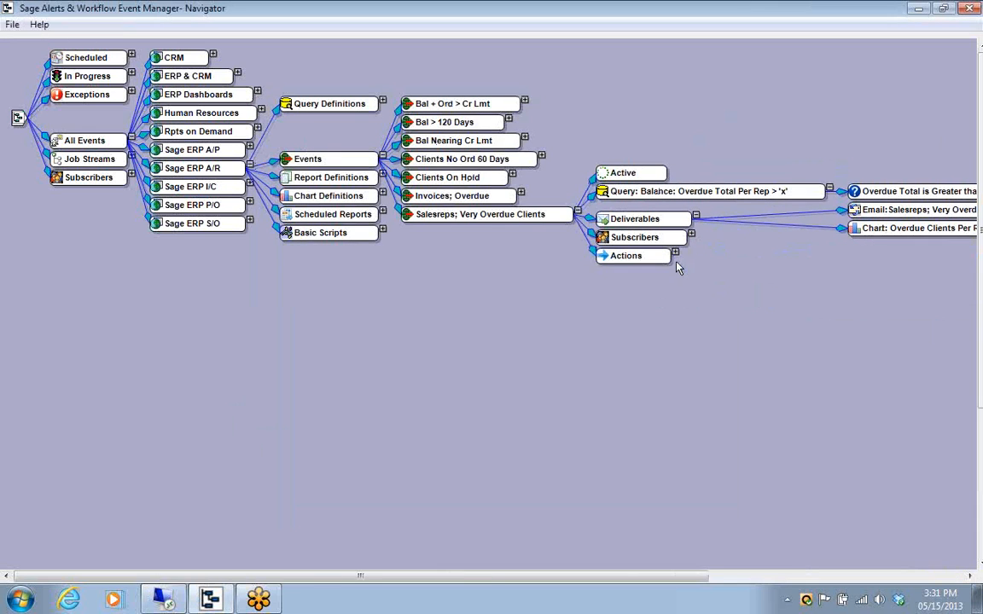
pyautogui.click(828, 192)
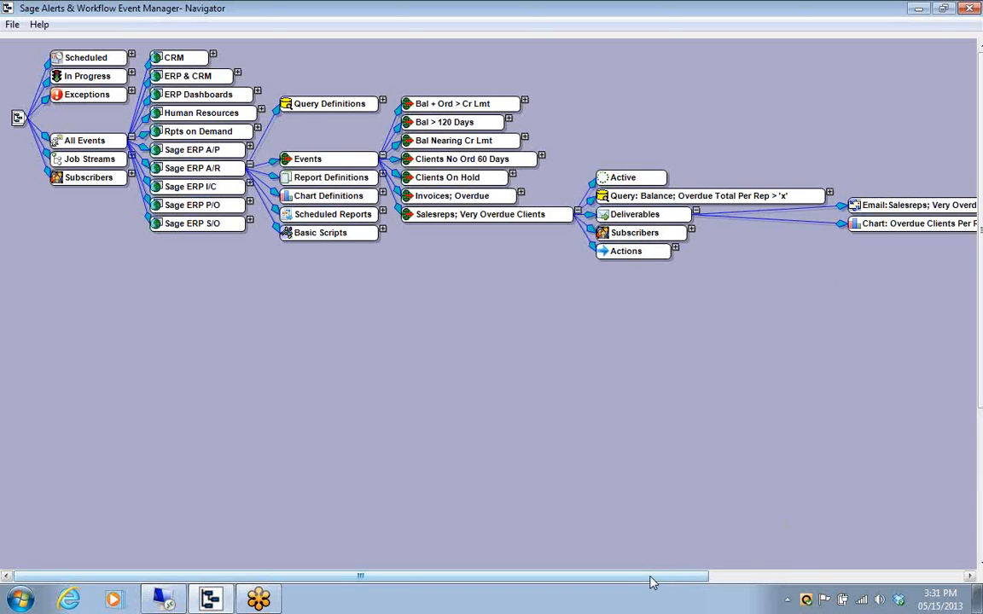
pyautogui.moveTo(657, 582); pyautogui.dragTo(769, 580)
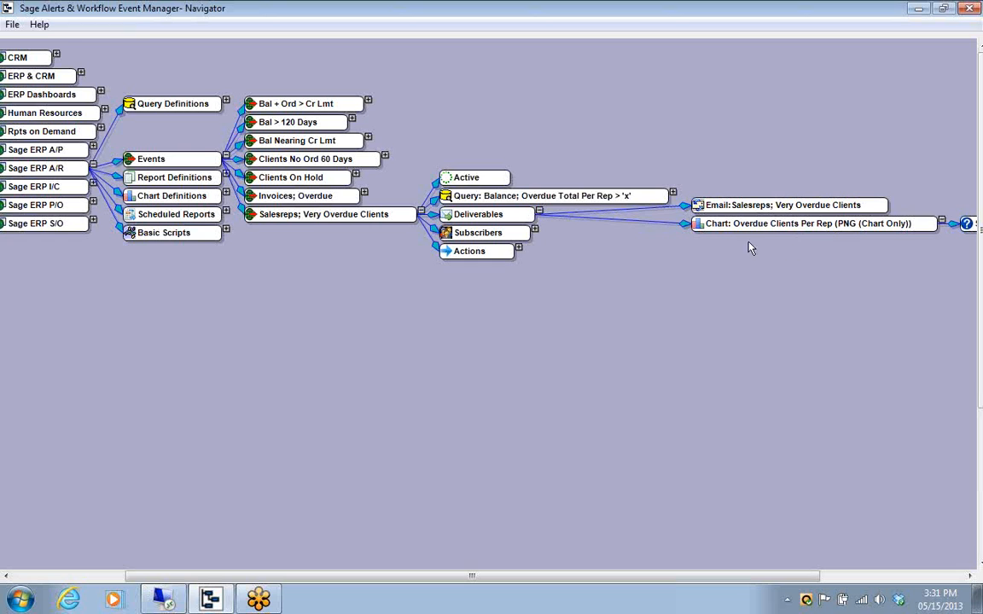
pyautogui.click(540, 211)
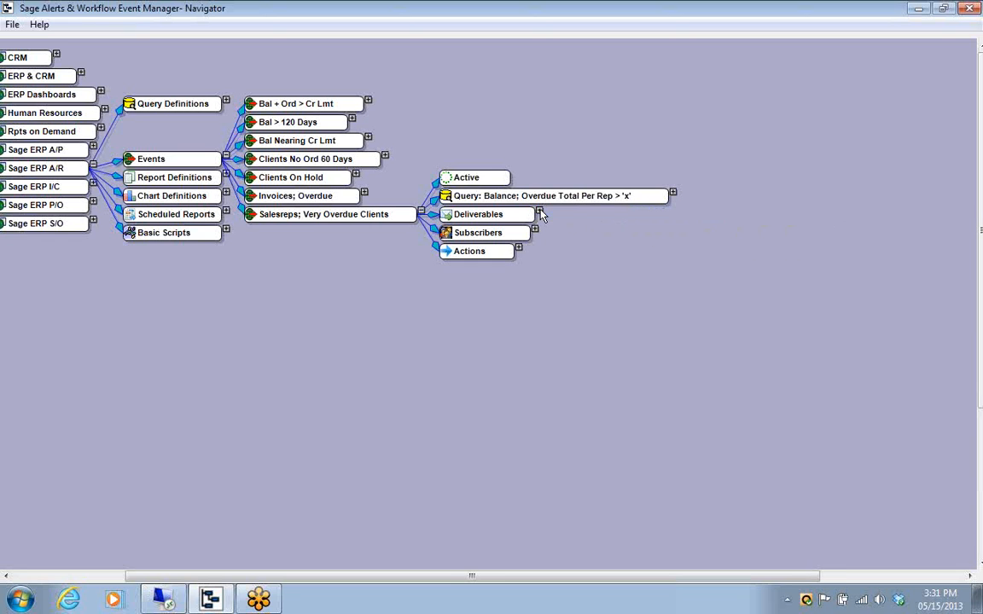
pyautogui.moveTo(582, 579); pyautogui.dragTo(453, 589)
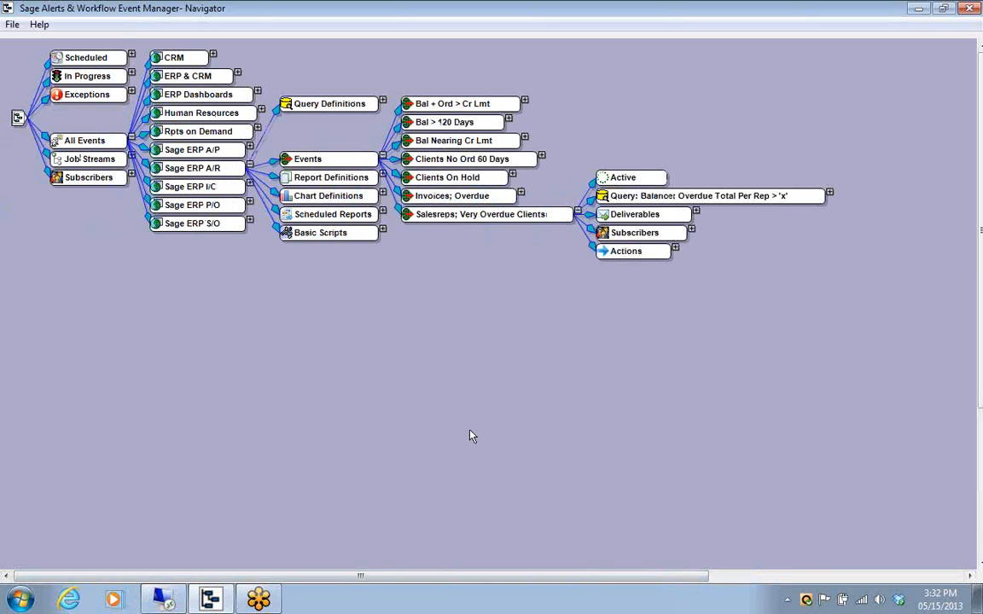